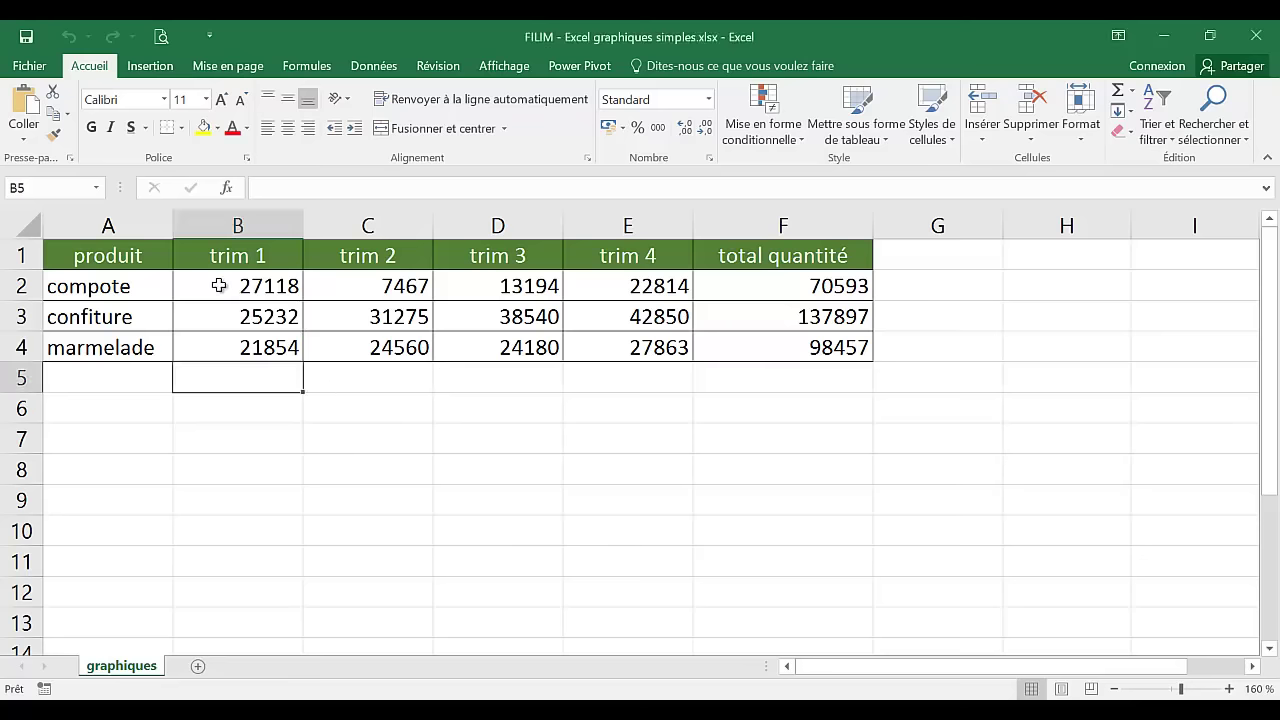
Review the product names, the trim 1 quantities and the trim 1 to trim 4 headings
left_click(131, 289)
left_click(112, 322)
left_click(105, 347)
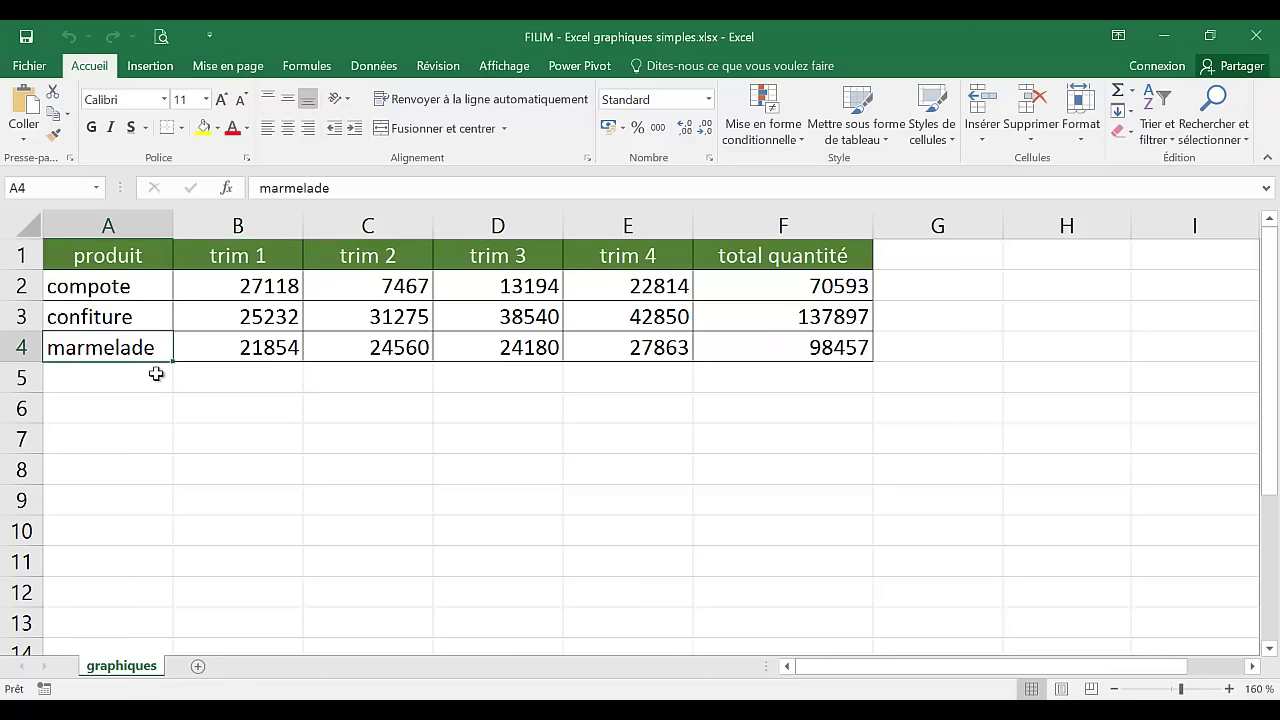
left_click(226, 286)
left_click(220, 323)
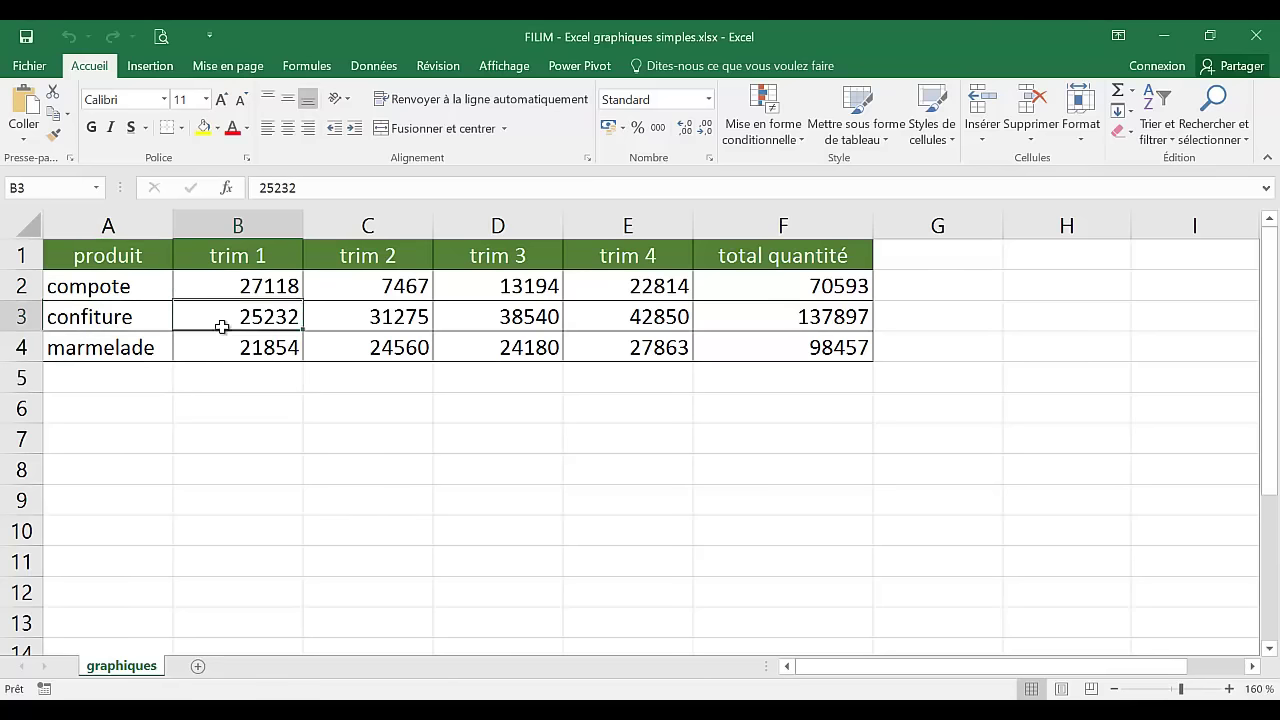
left_click(219, 342)
left_click(255, 257)
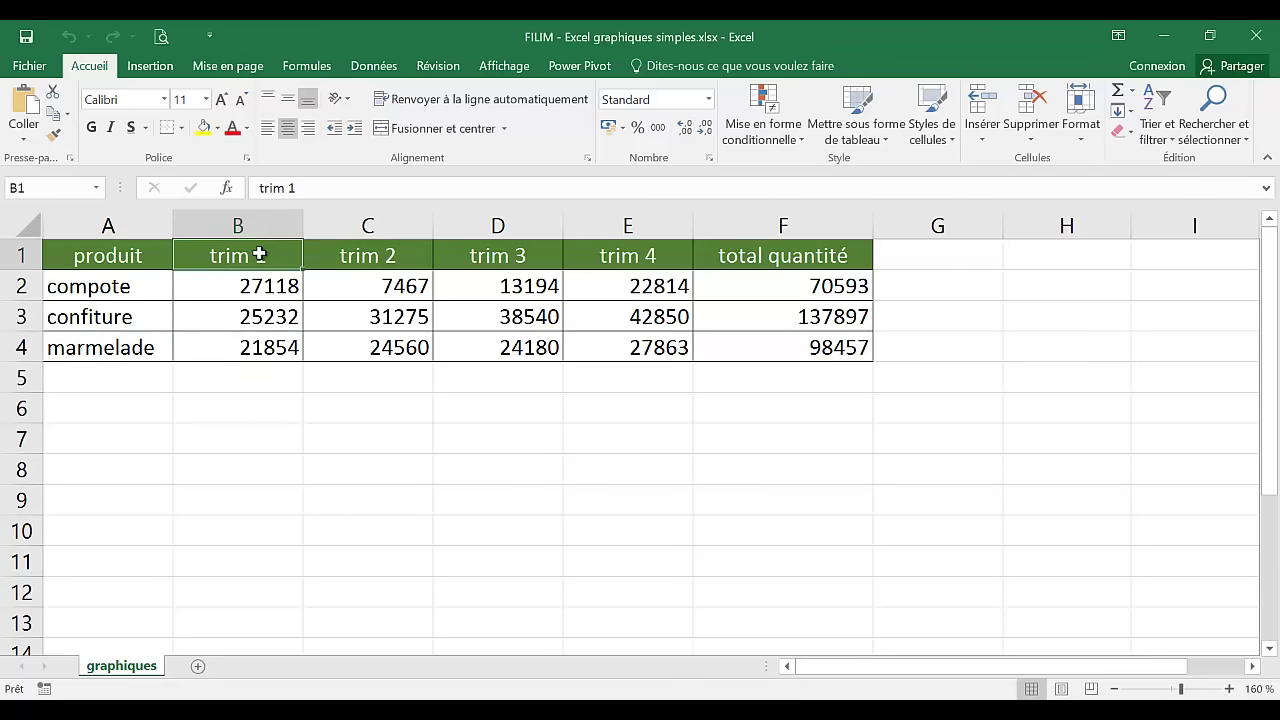
left_click(333, 257)
left_click(491, 257)
left_click(593, 254)
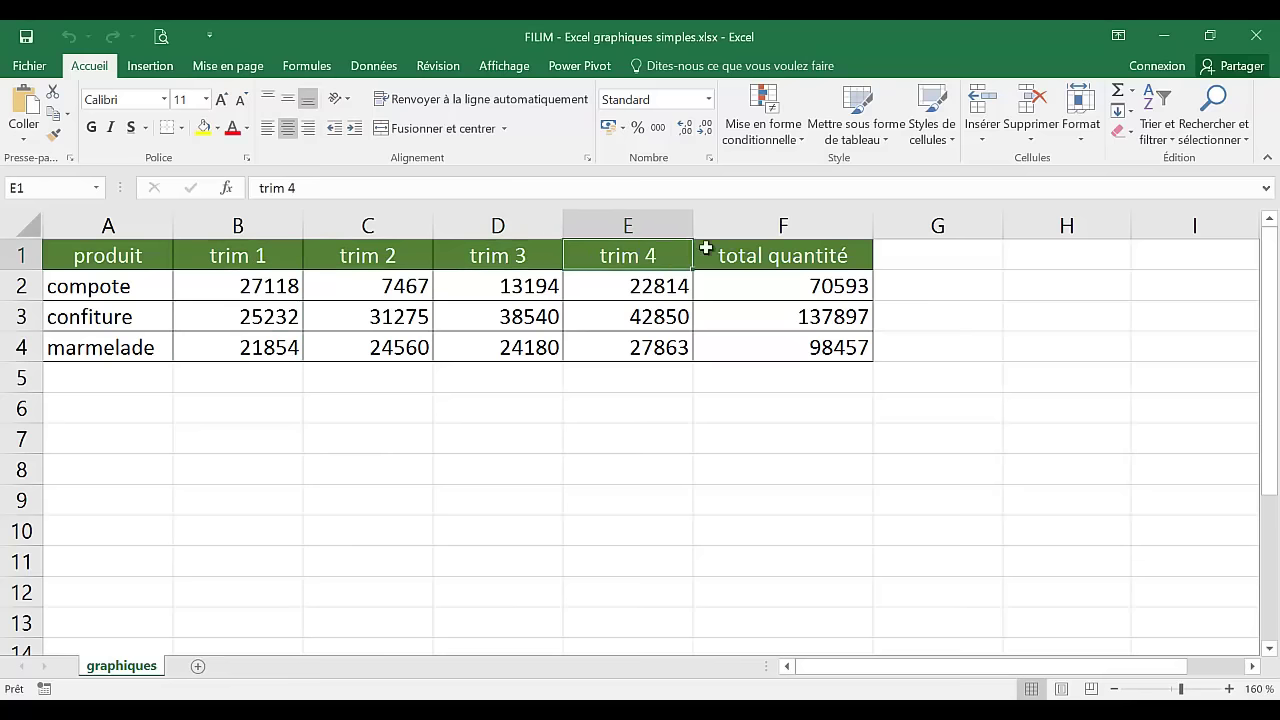
Inspect the total formulas for compote, confiture and marmelade, then recheck the product names
left_click(770, 293)
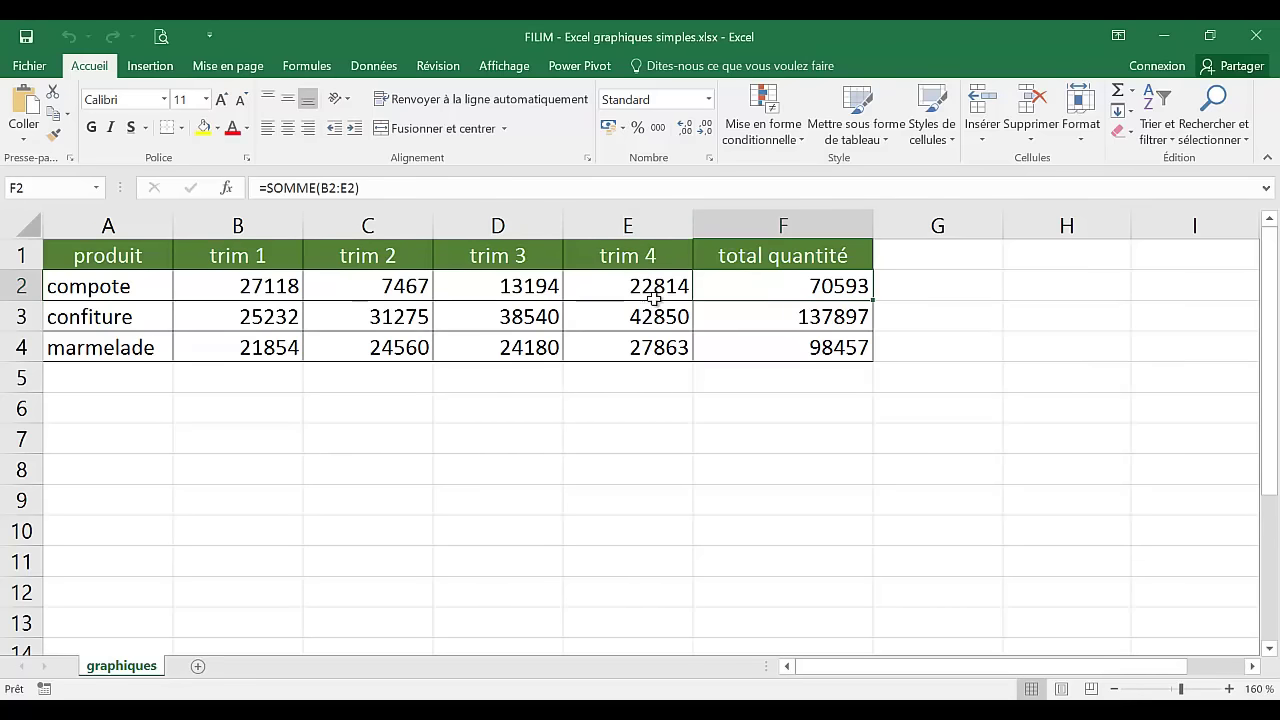
left_click(771, 314)
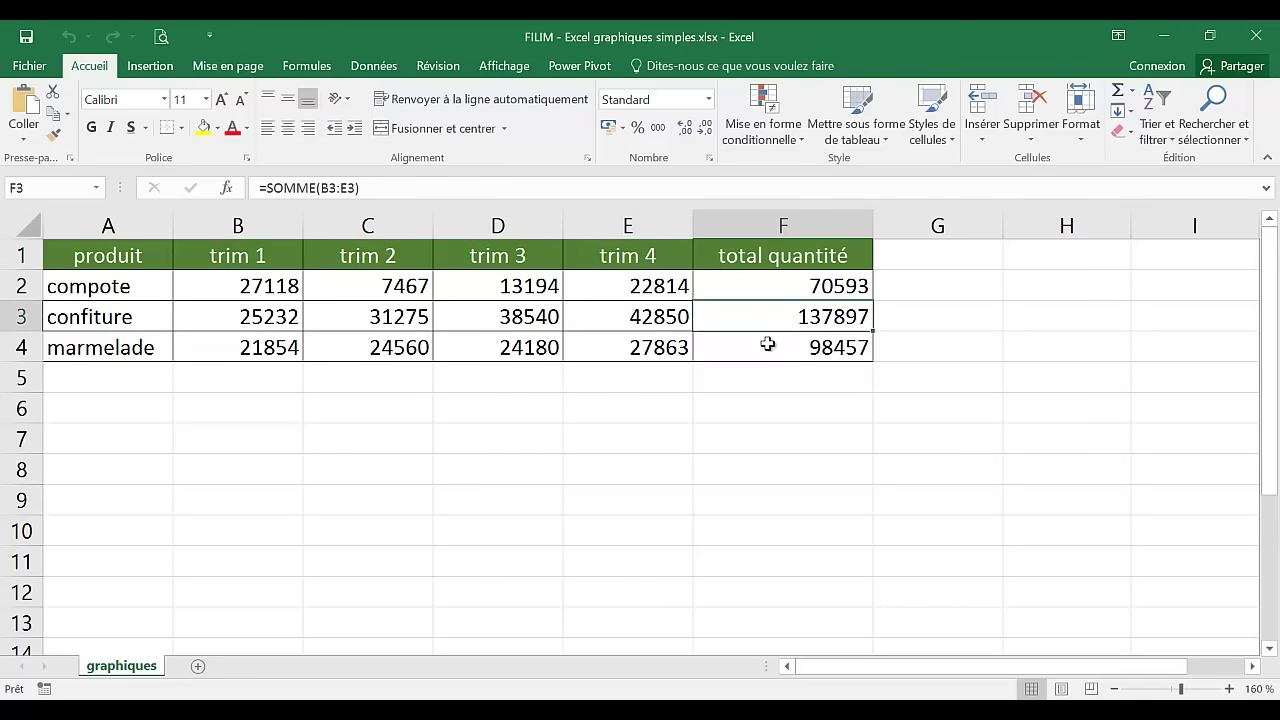
left_click(765, 344)
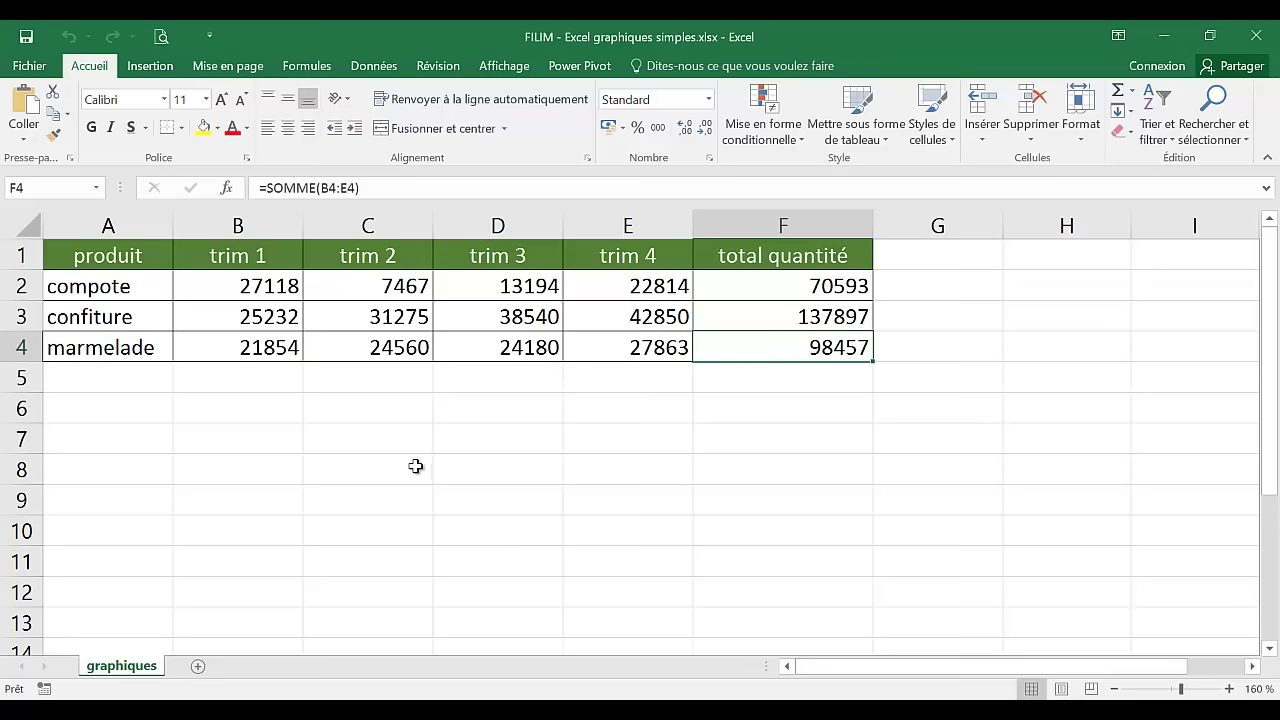
left_click(123, 285)
left_click(114, 317)
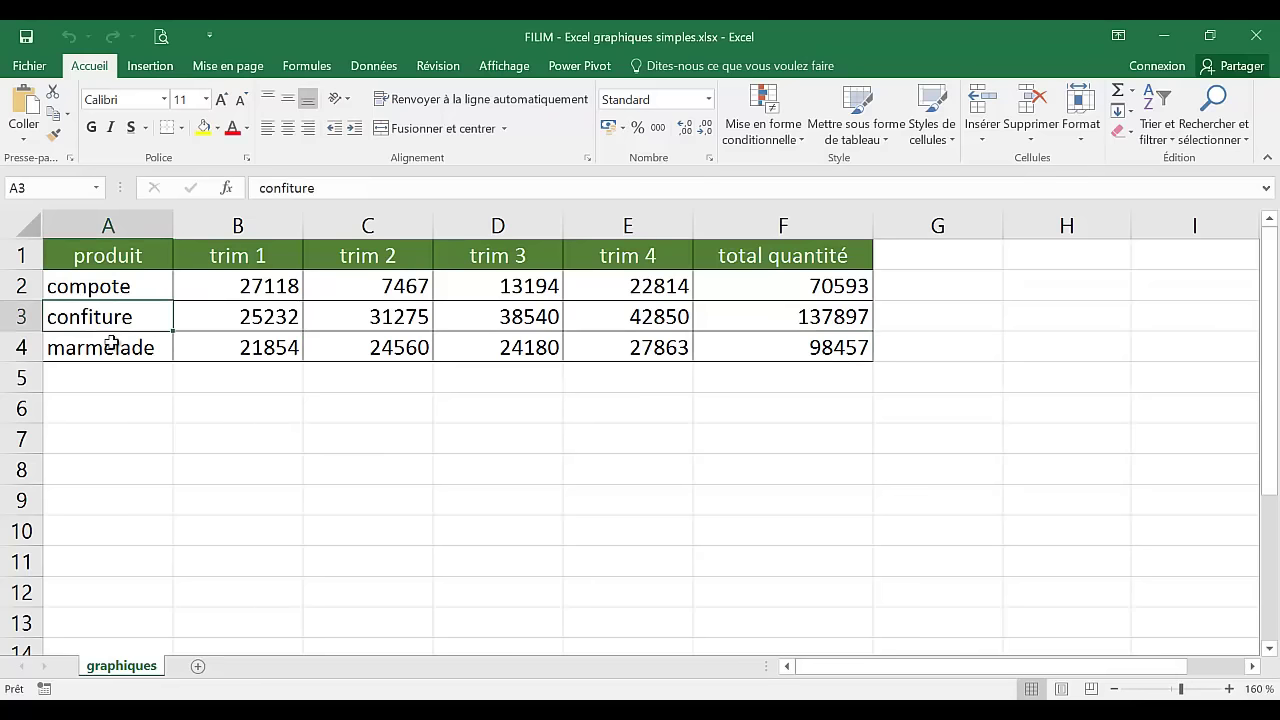
left_click(111, 344)
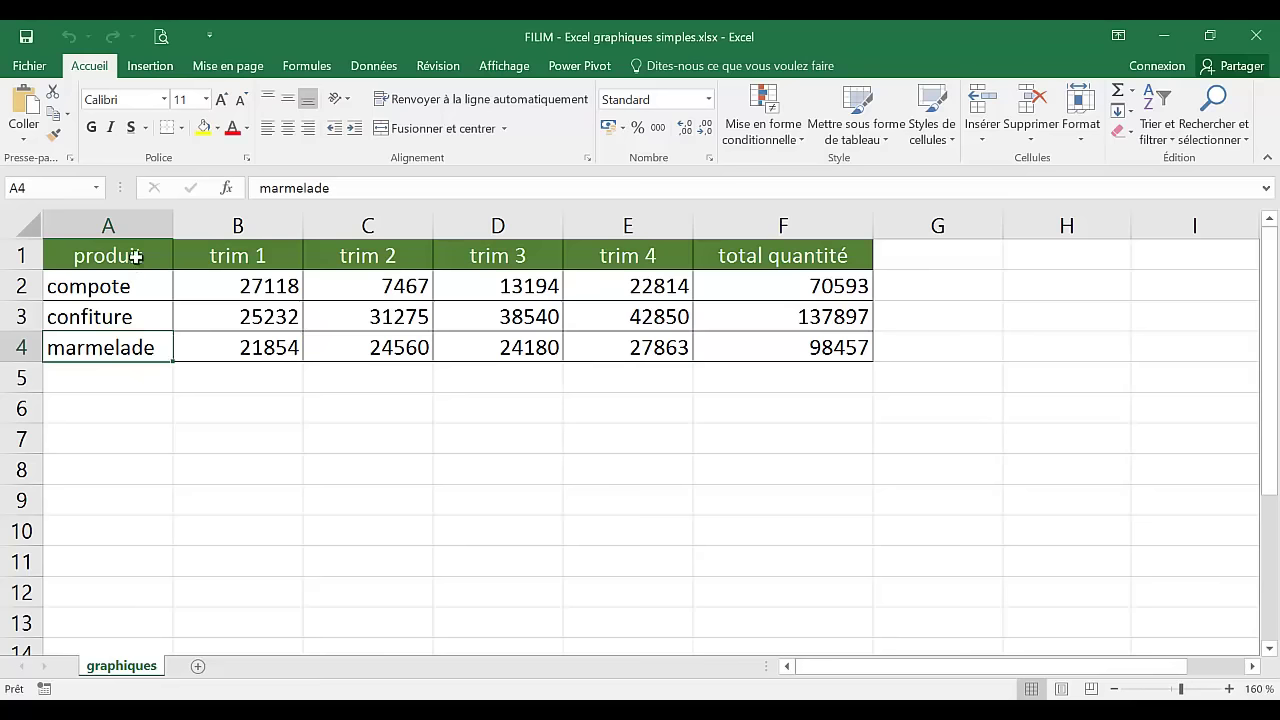
Select A1:E4, covering the products and the four quarterly columns
left_click(138, 256)
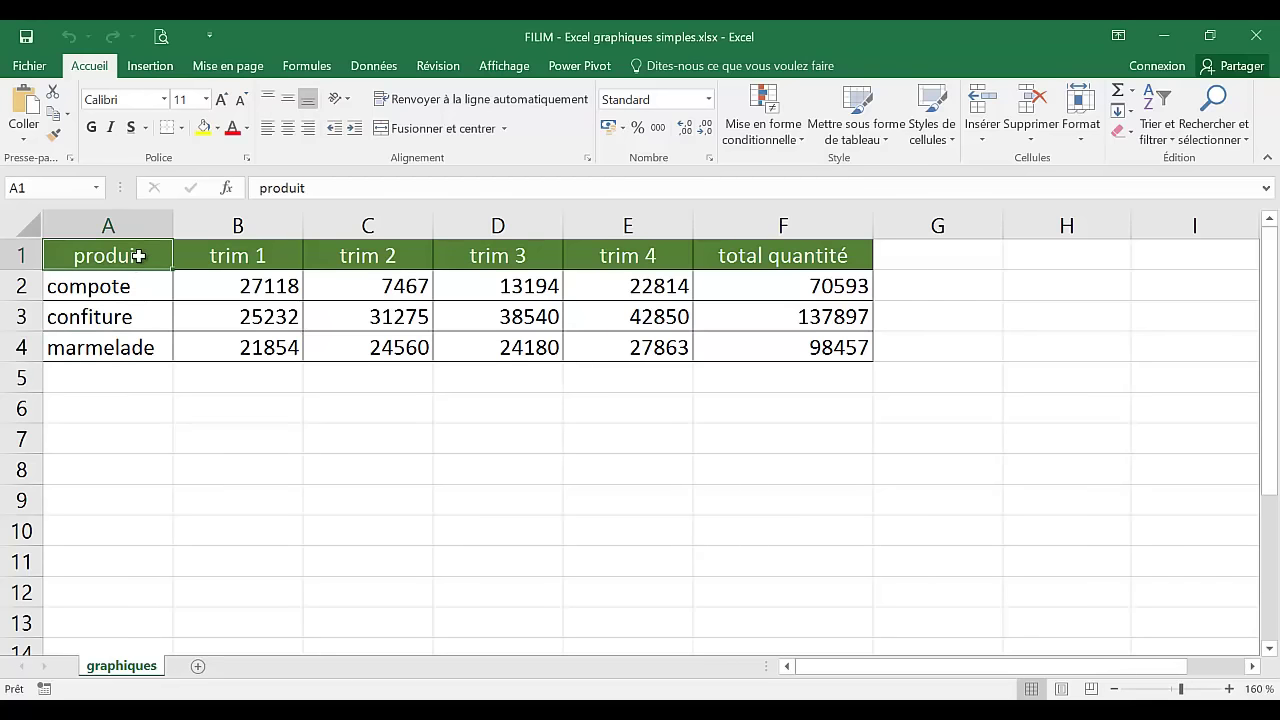
left_click_drag(138, 256, 597, 336)
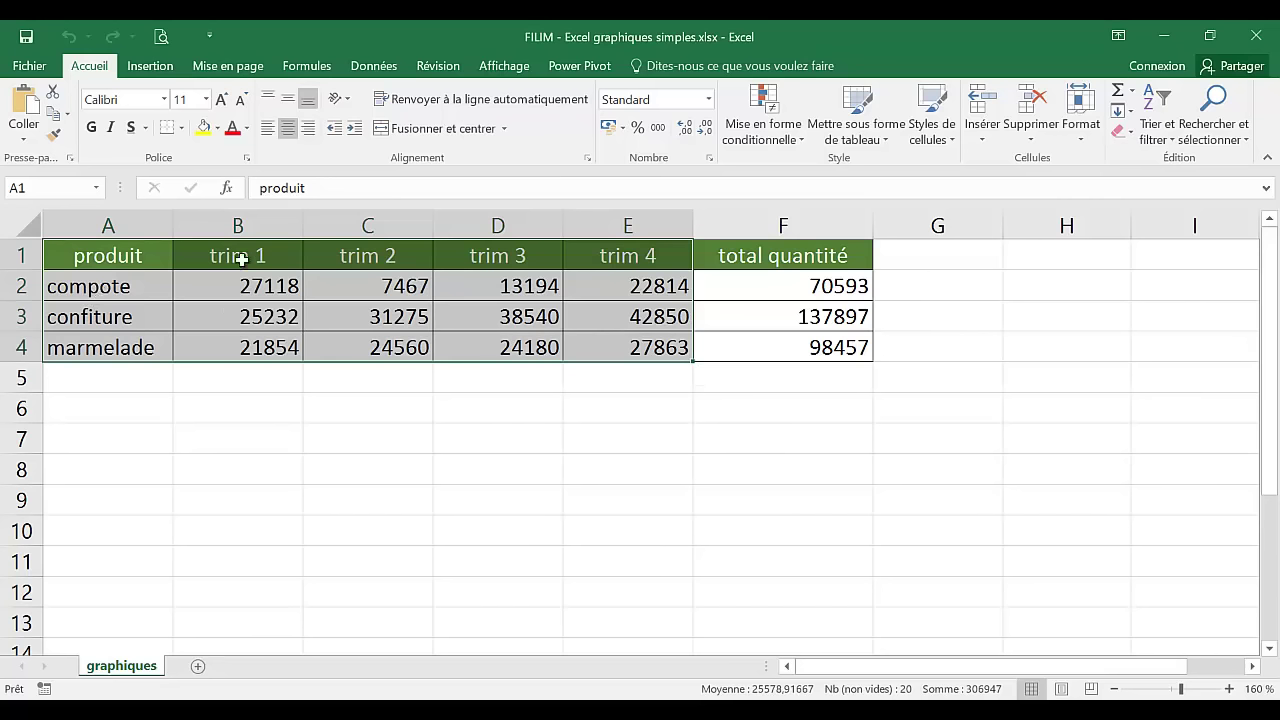
mouse_move(620, 254)
Insert the first 2D line chart (Courbe 2D) from the Insertion tab's line charts
left_click(157, 74)
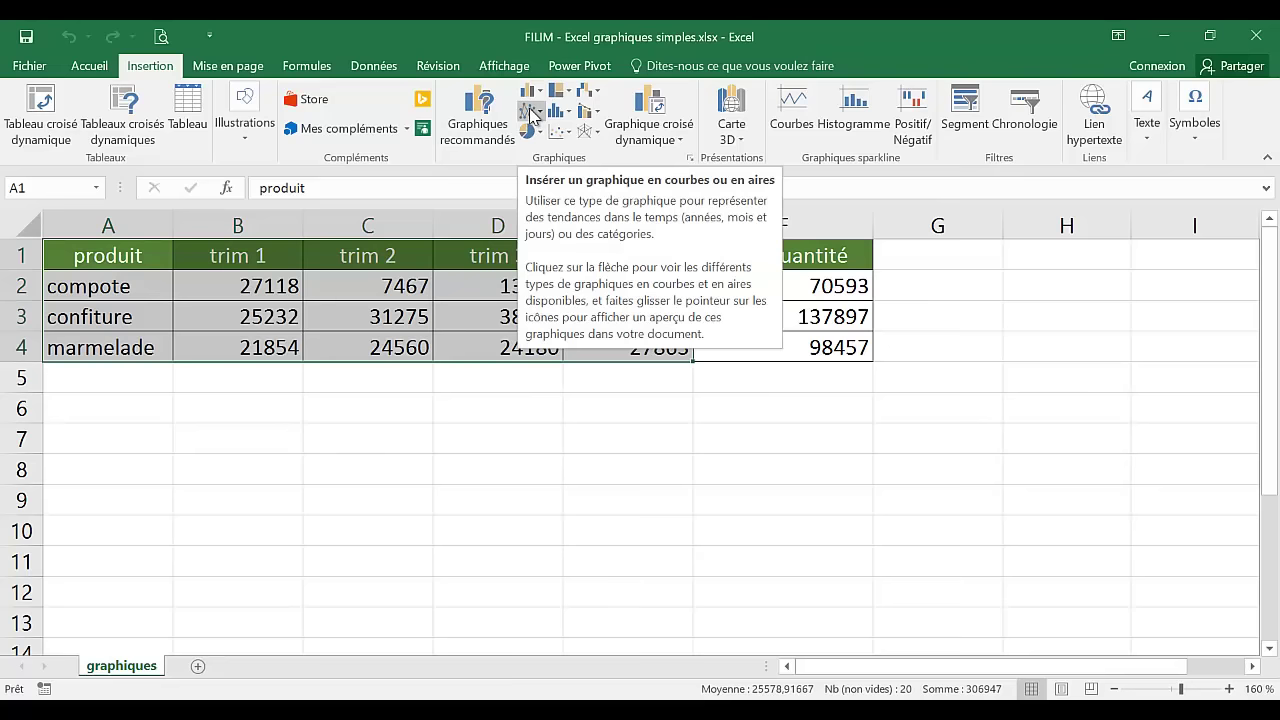
left_click(531, 116)
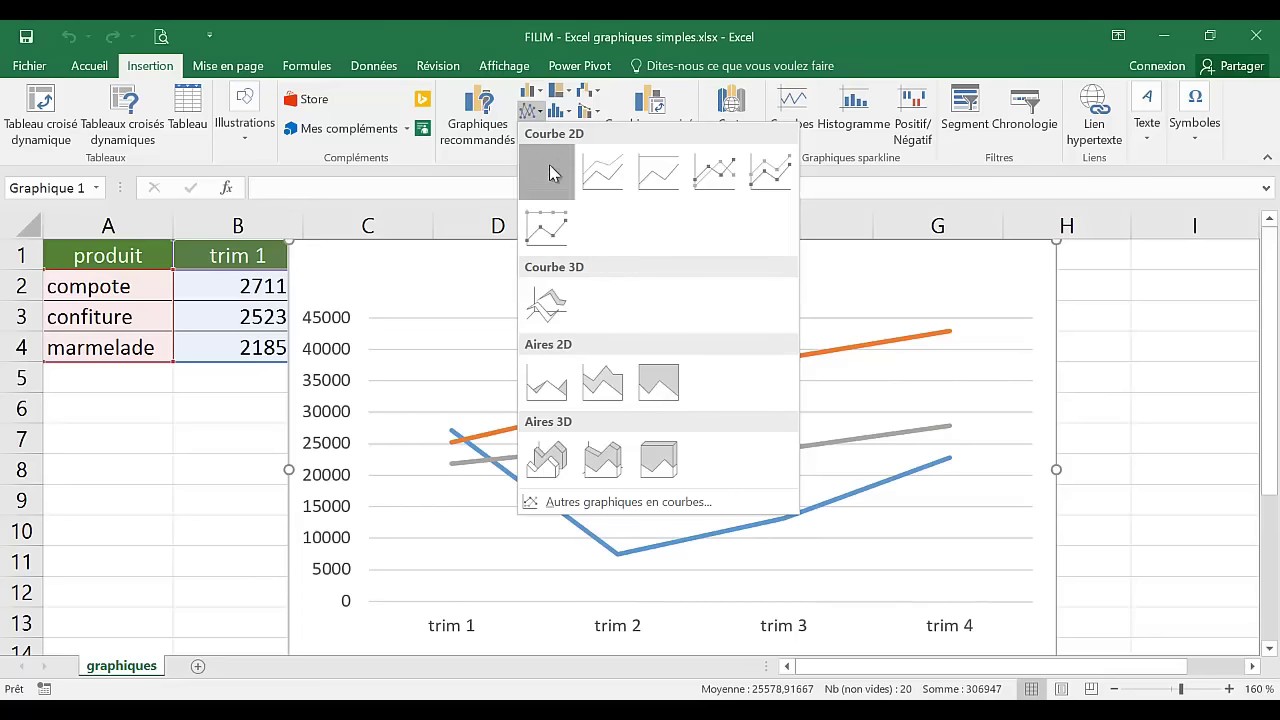
left_click(548, 178)
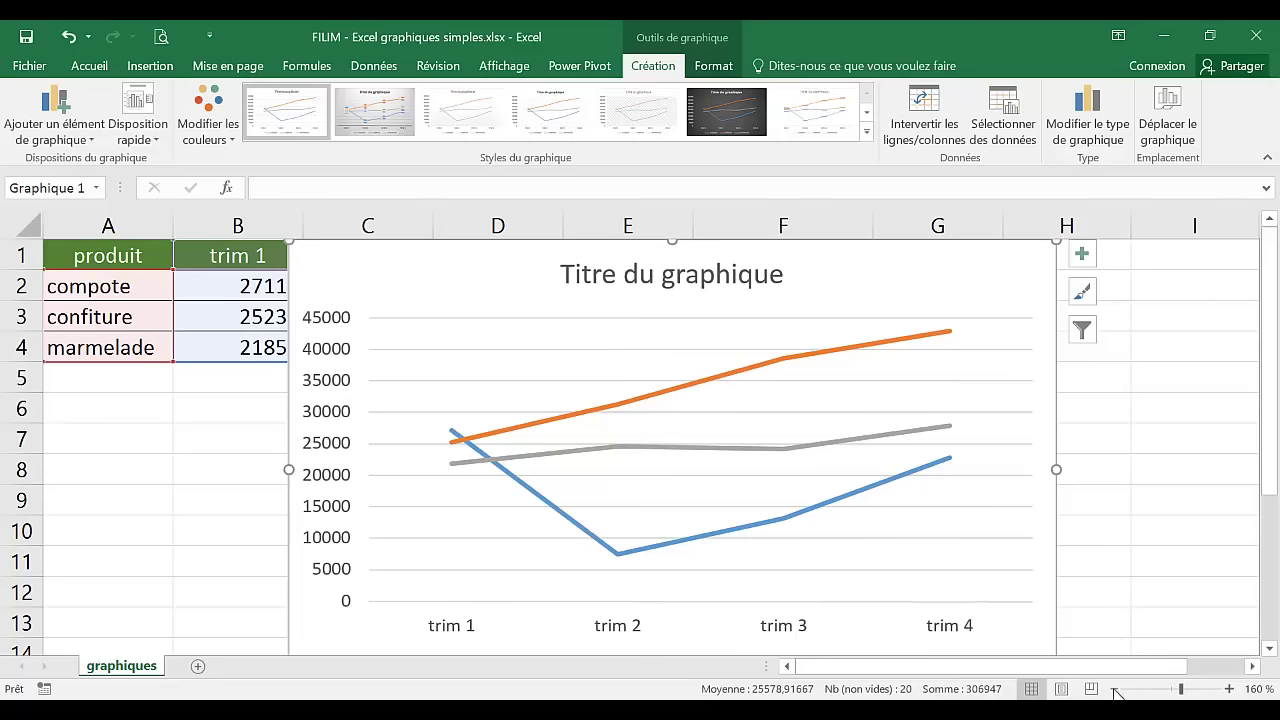
Zoom out, drag the chart below the data table, and nudge it slightly right
left_click(1116, 689)
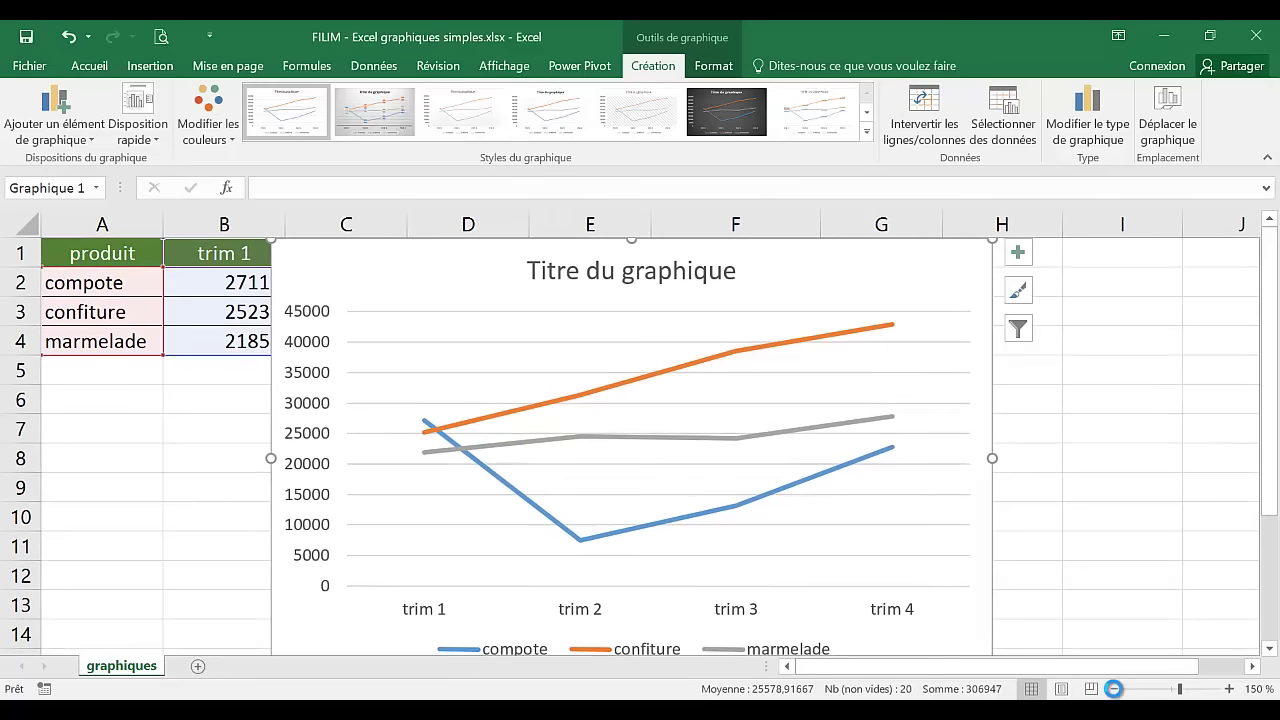
left_click(1116, 689)
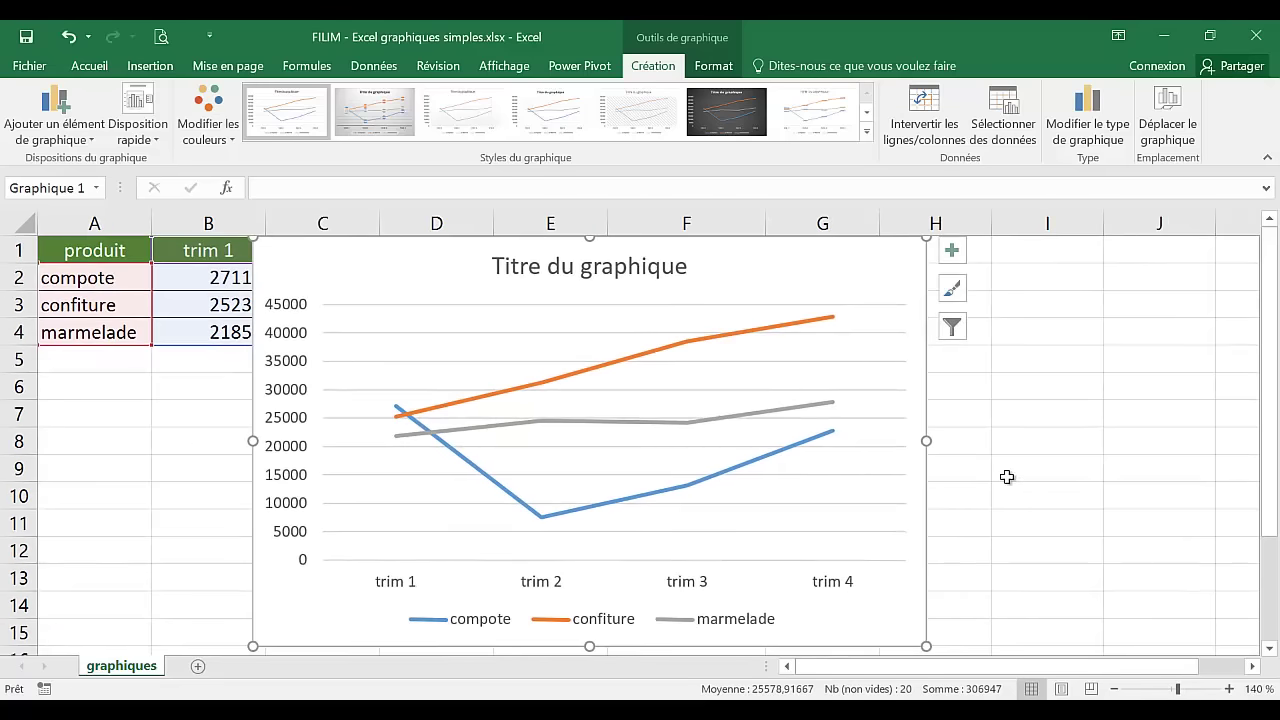
scroll(995, 480, "down", 2)
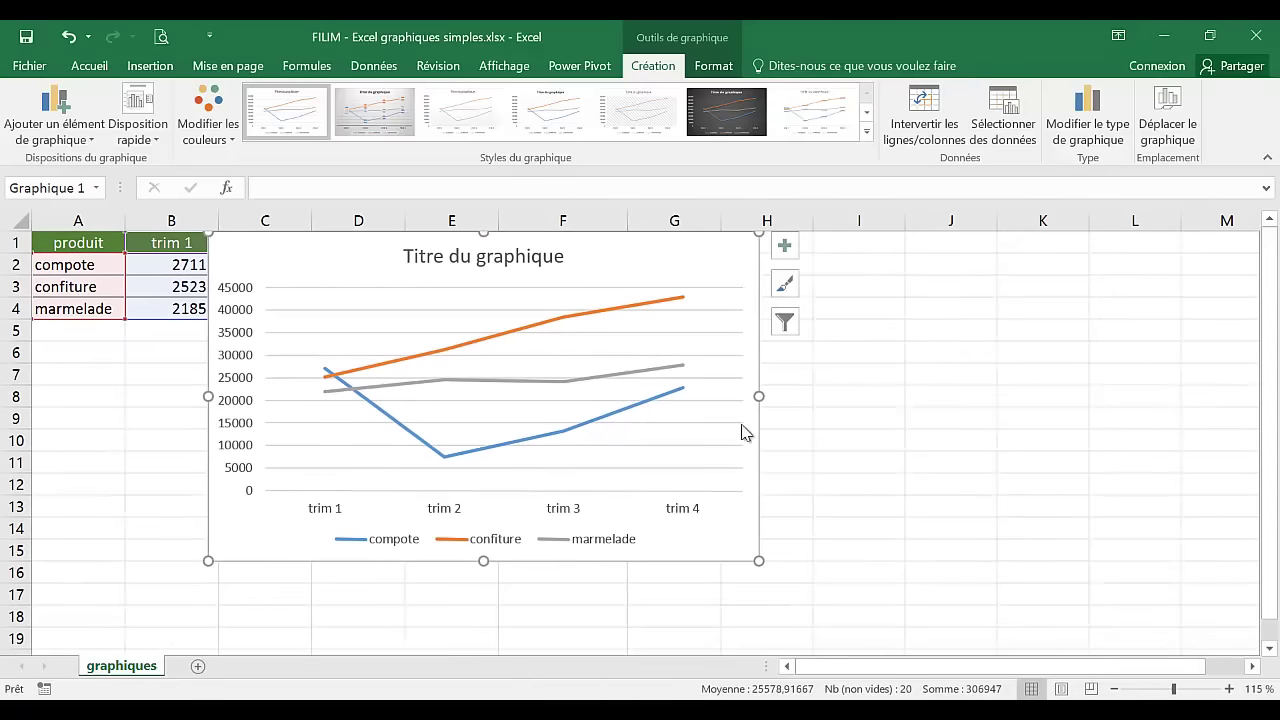
scroll(860, 440, "down", 1)
mouse_move(545, 250)
left_mouse_down()
mouse_move(510, 371)
mouse_move(509, 360)
left_mouse_up()
scroll(611, 334, "up", 1)
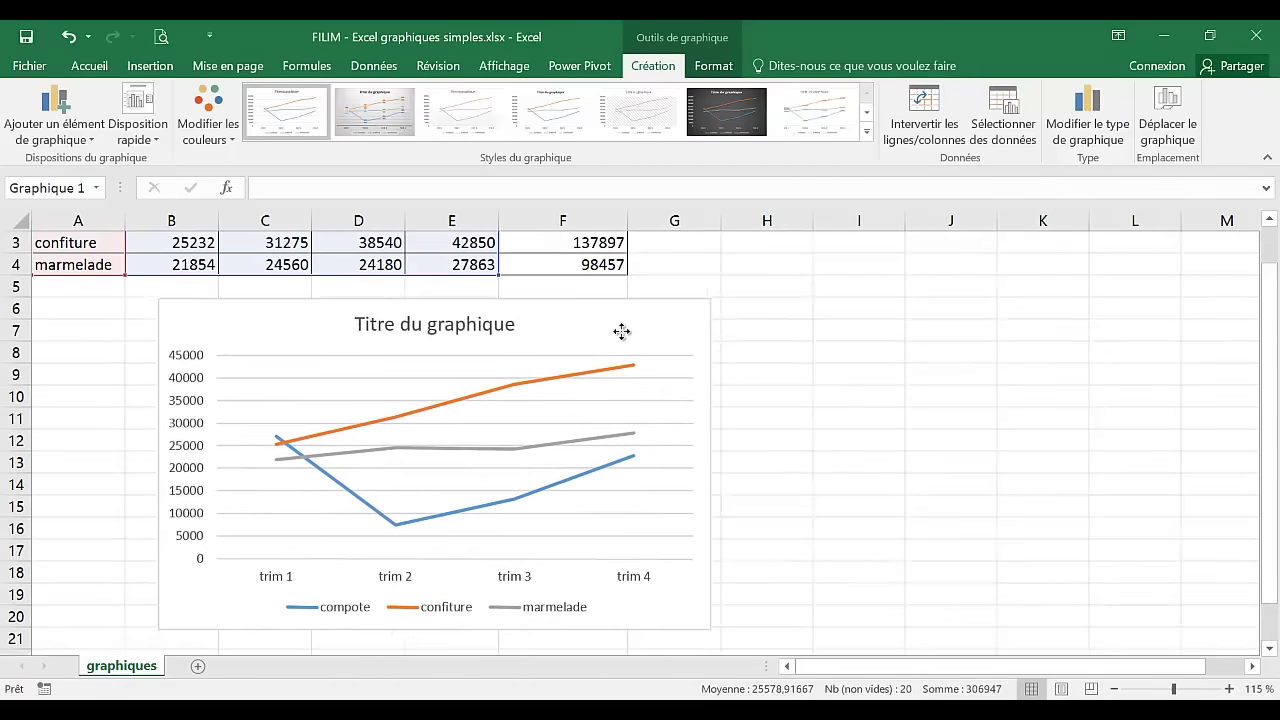
left_click_drag(621, 331, 651, 330)
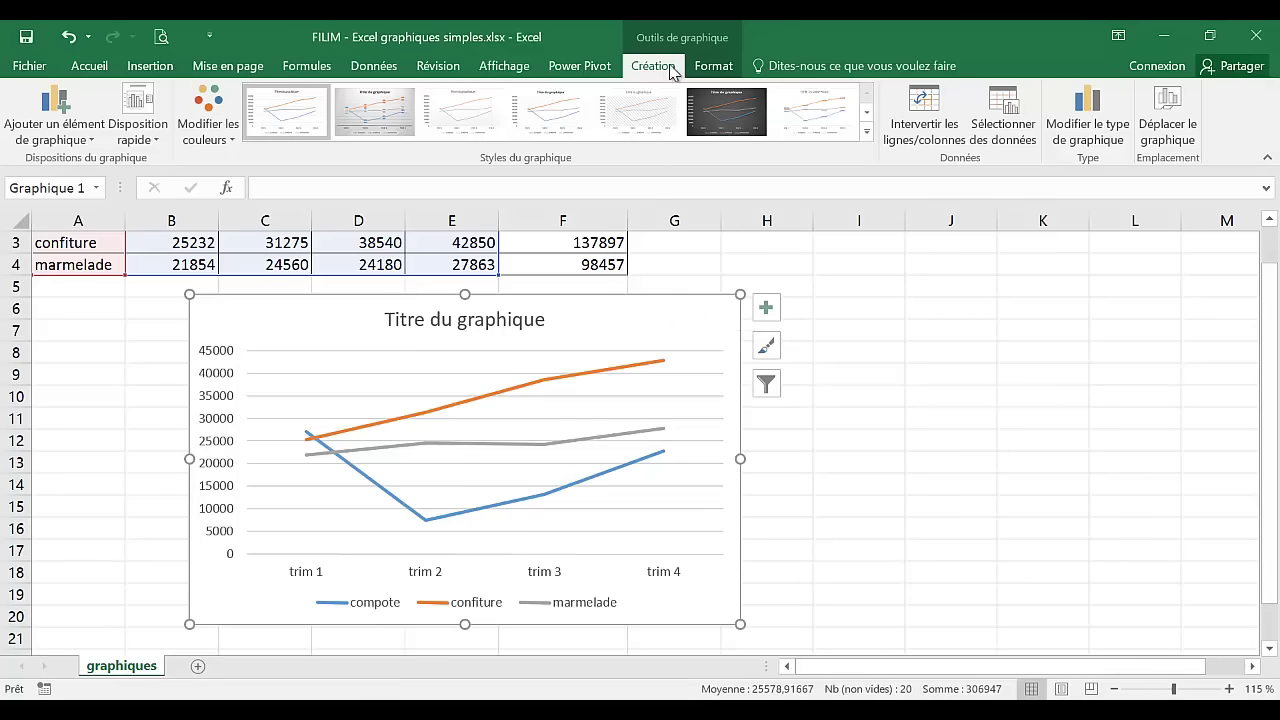
left_click(716, 66)
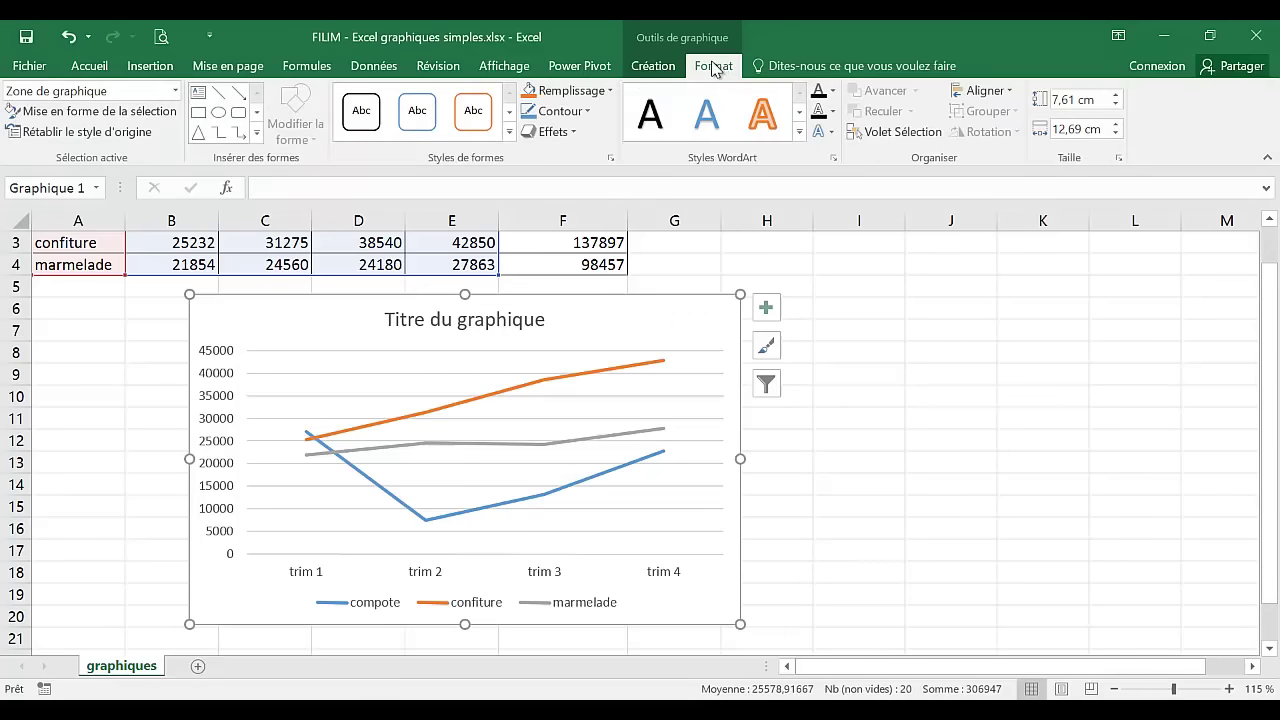
left_click(670, 70)
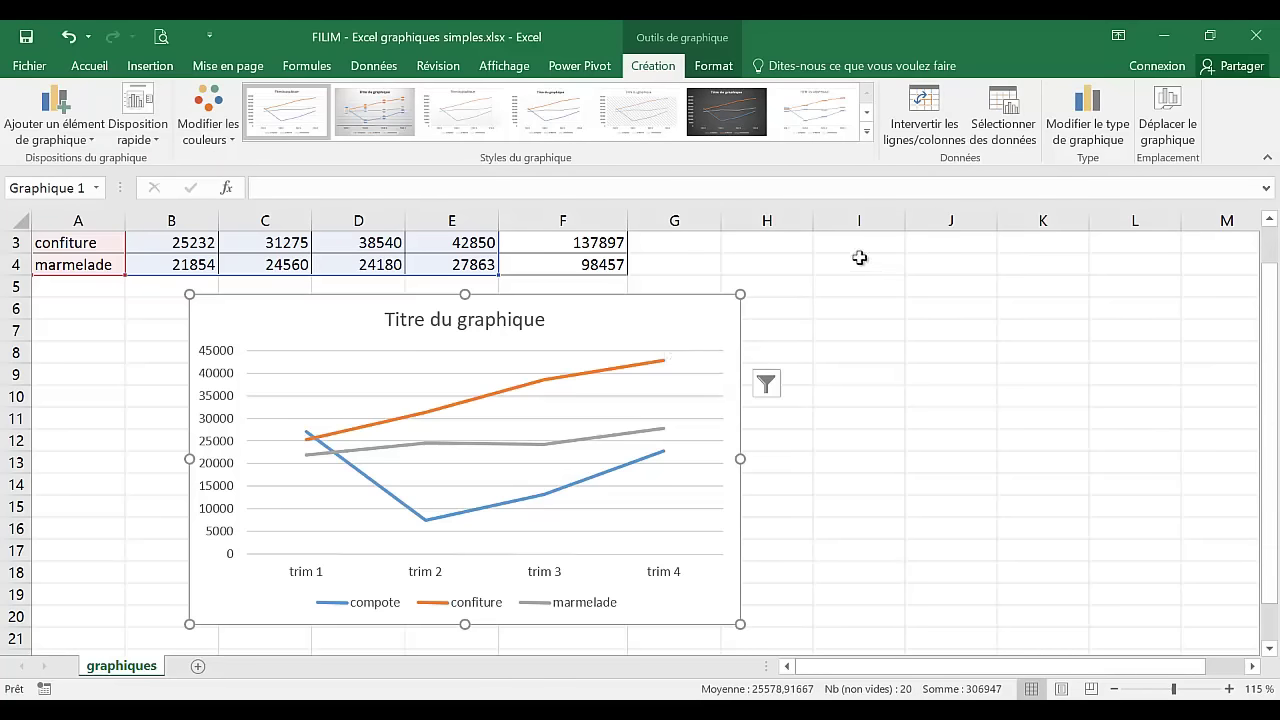
left_click(859, 258)
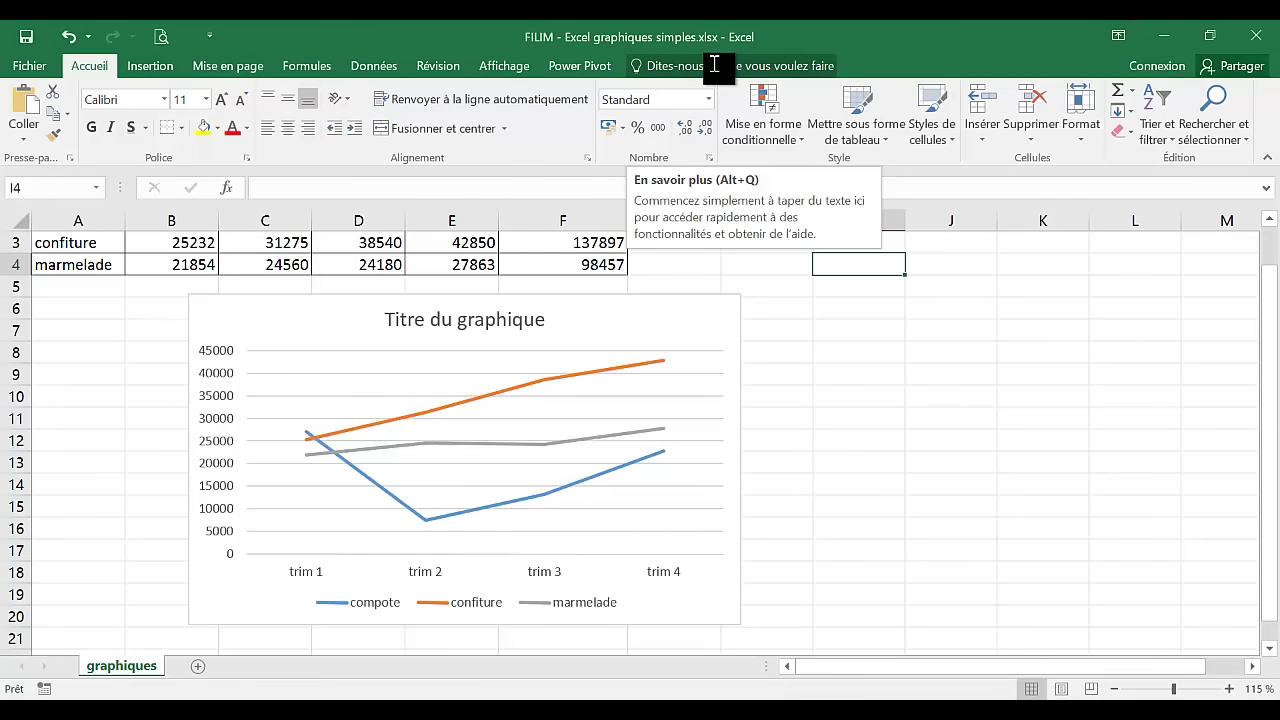
left_click(700, 312)
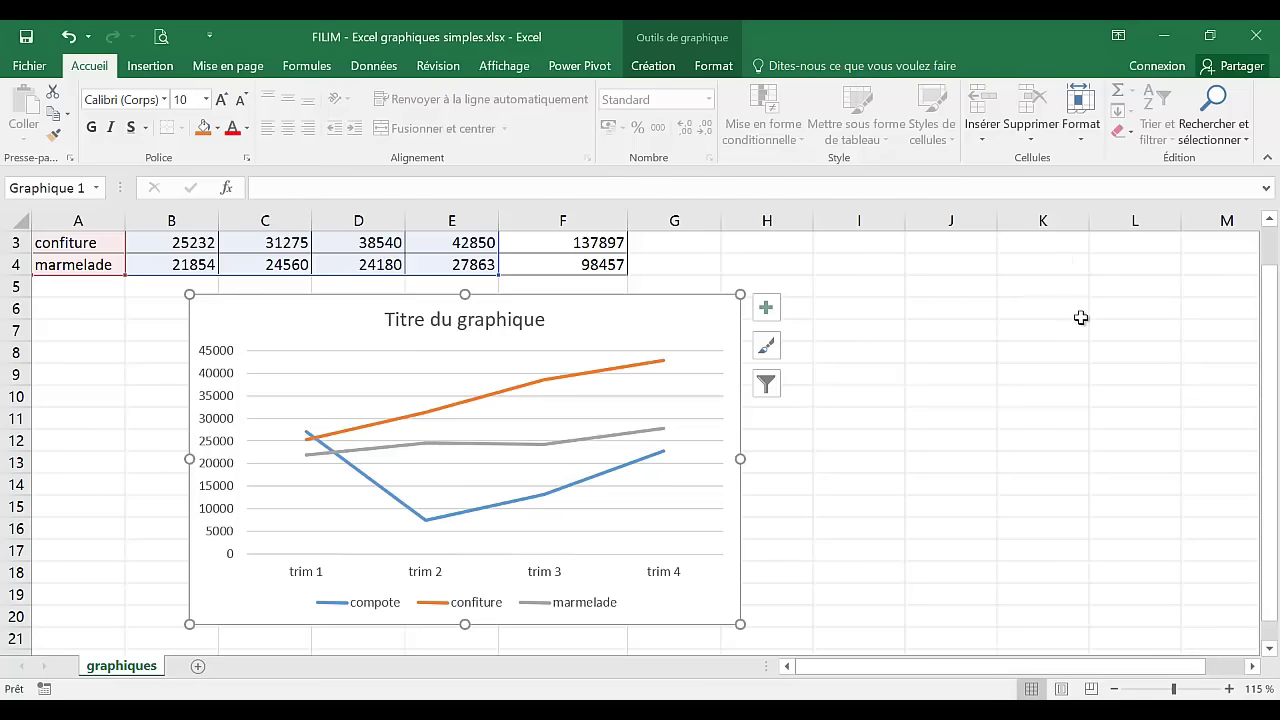
mouse_move(448, 413)
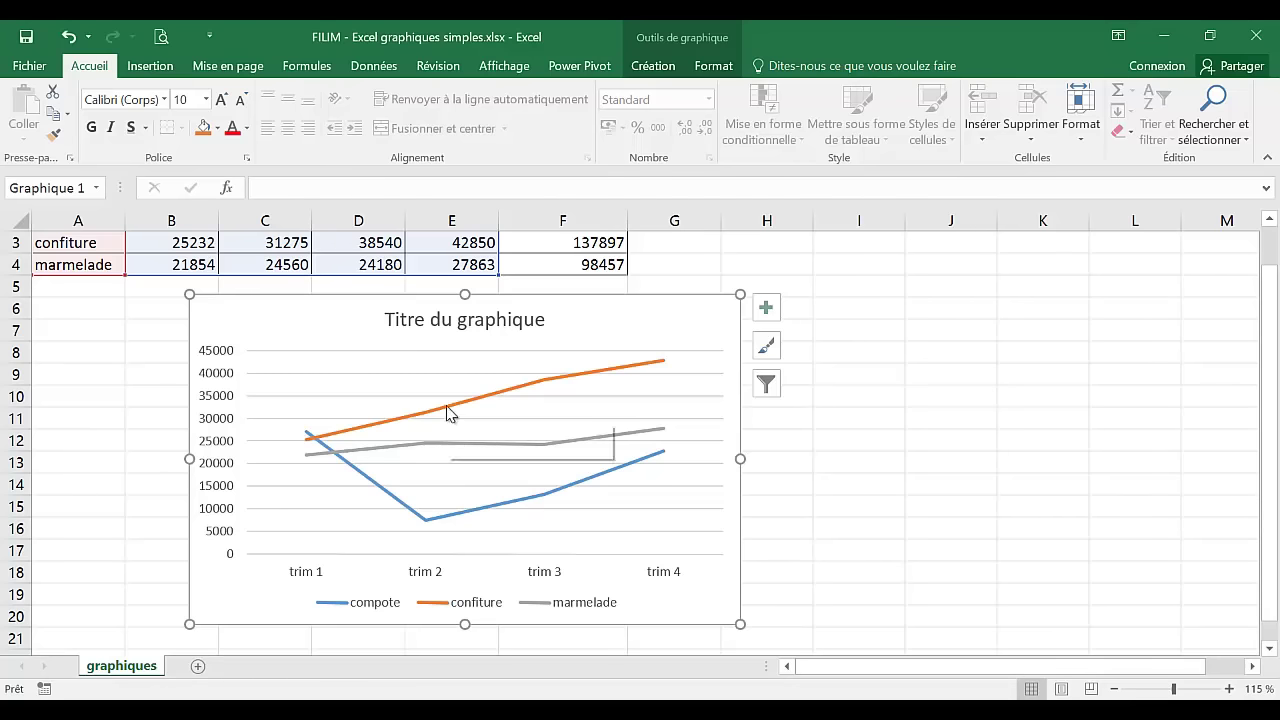
Replace the 'Titre du graphique' placeholder with 'évolution des quantités produites'
double_click(492, 320)
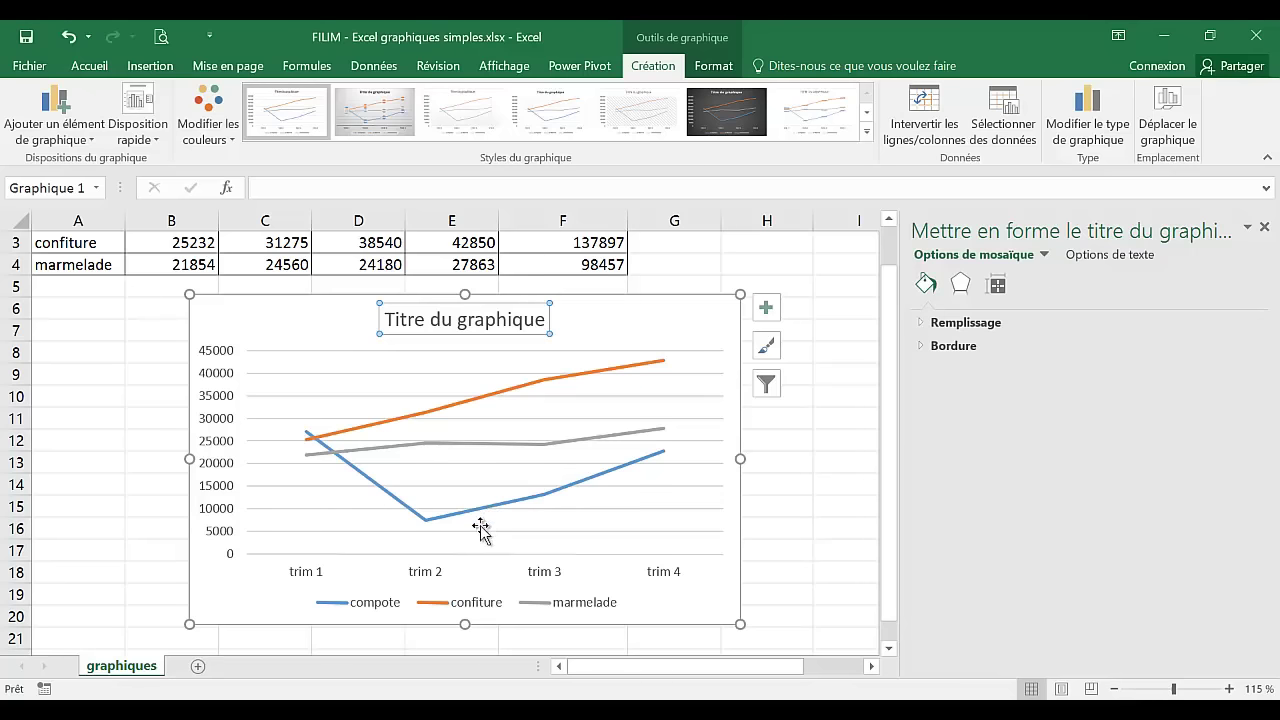
double_click(442, 323)
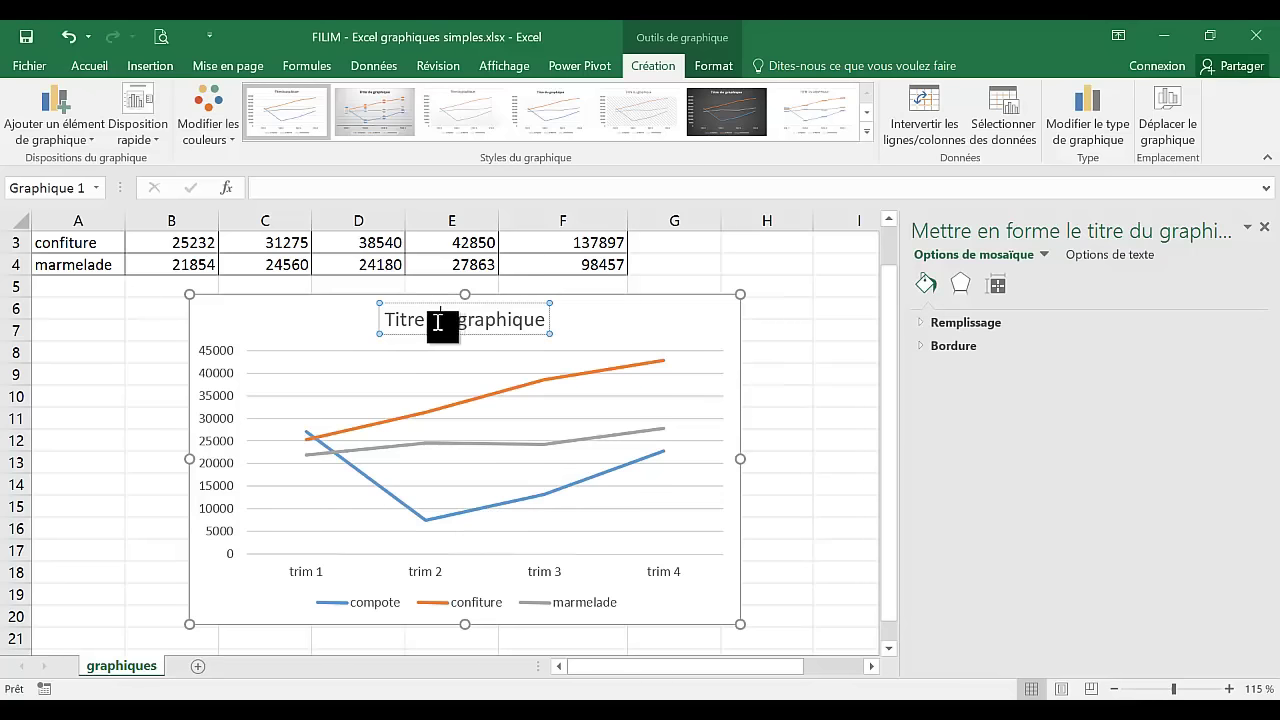
left_click_drag(386, 320, 516, 321)
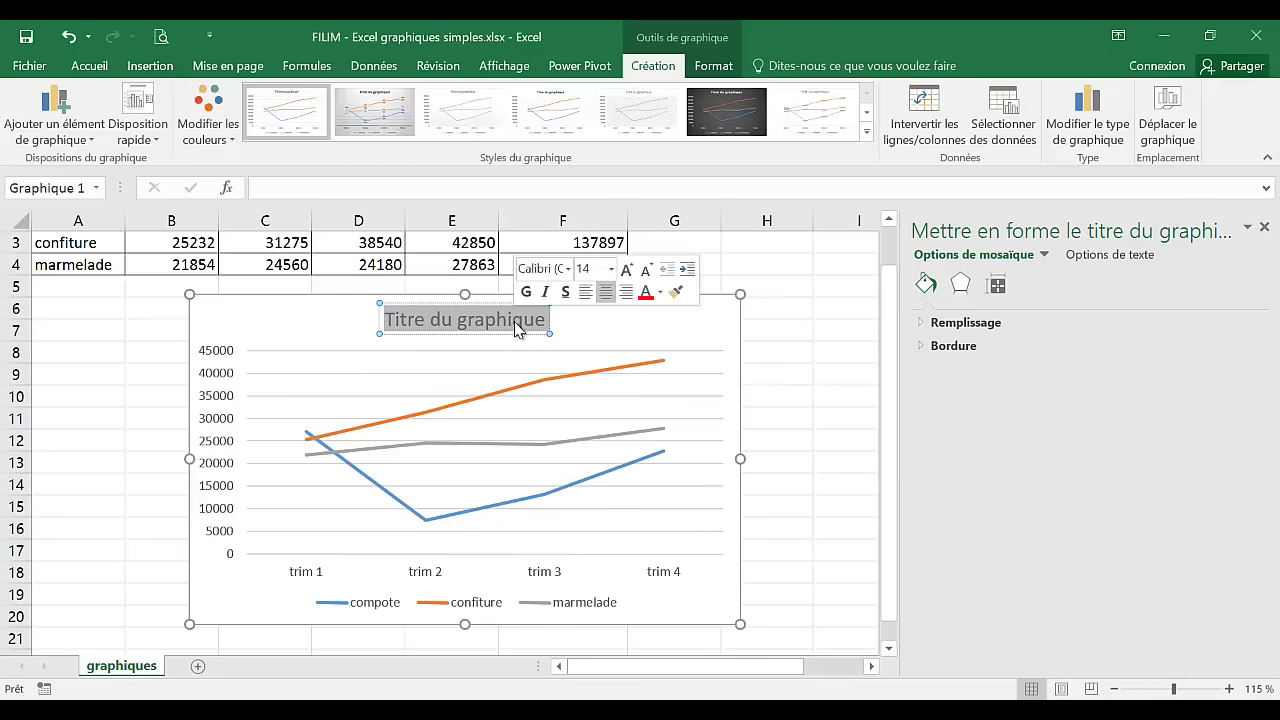
type("é")
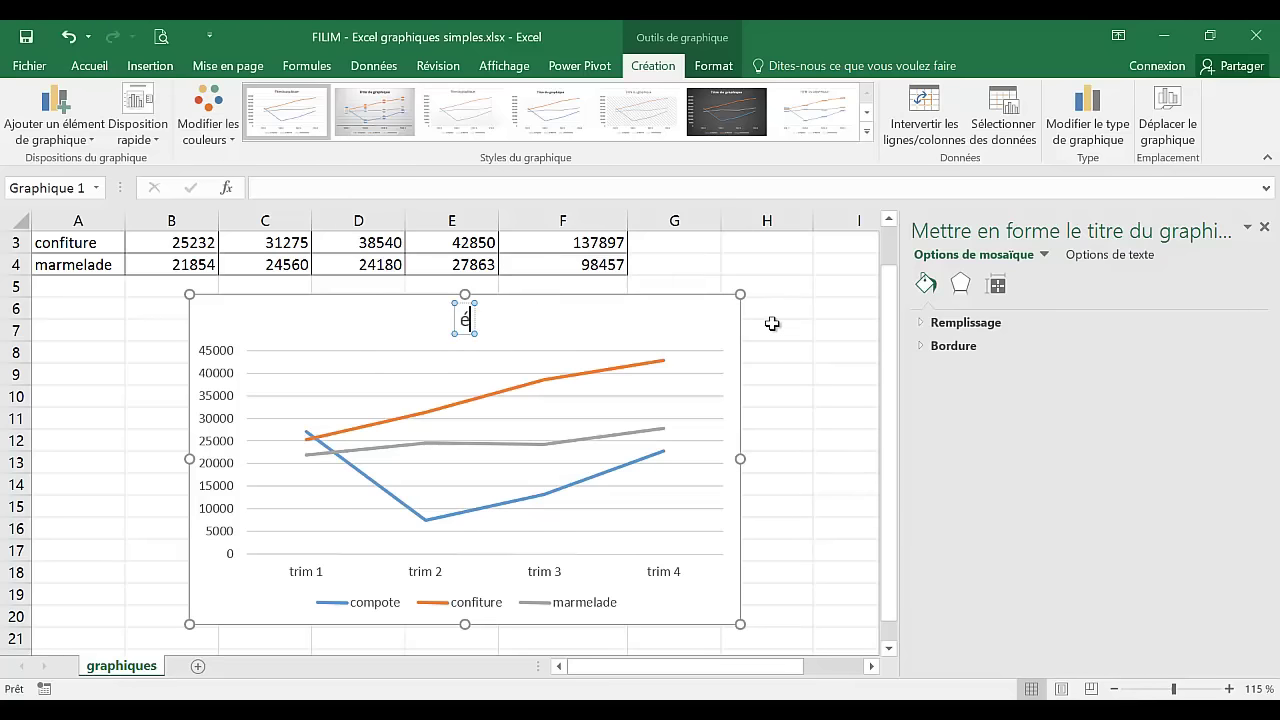
type("volution")
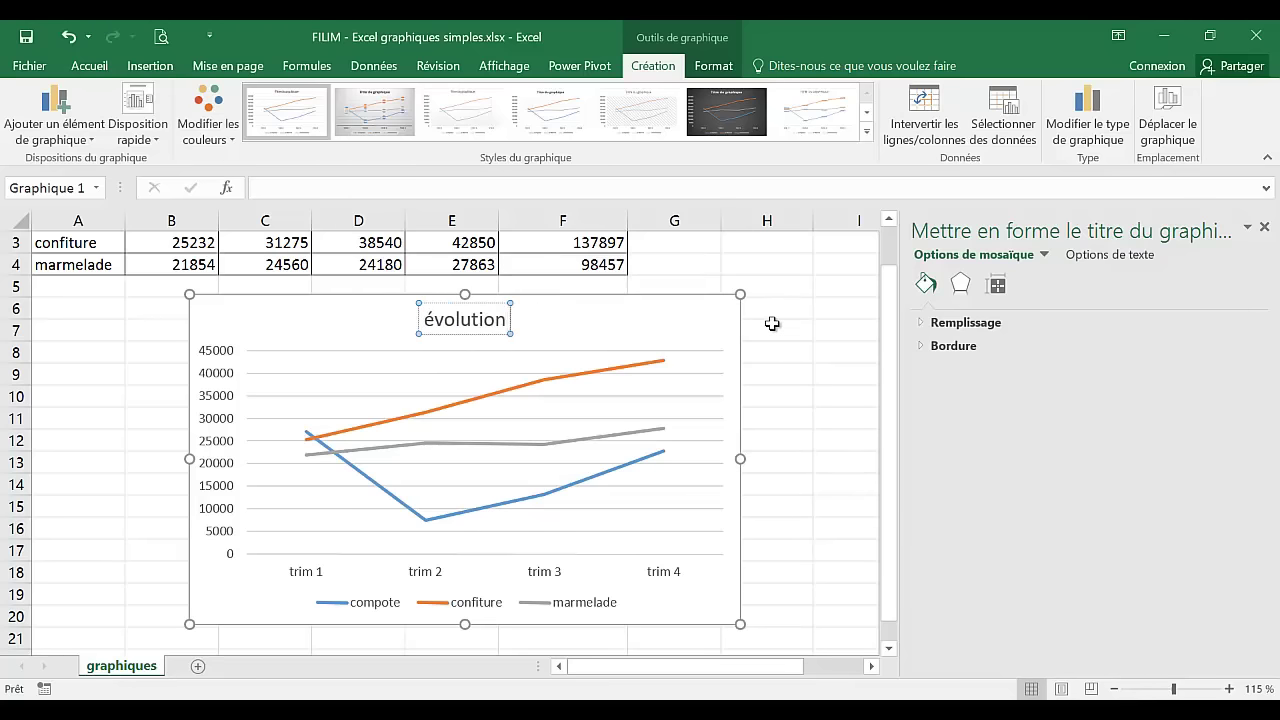
type(" des quant")
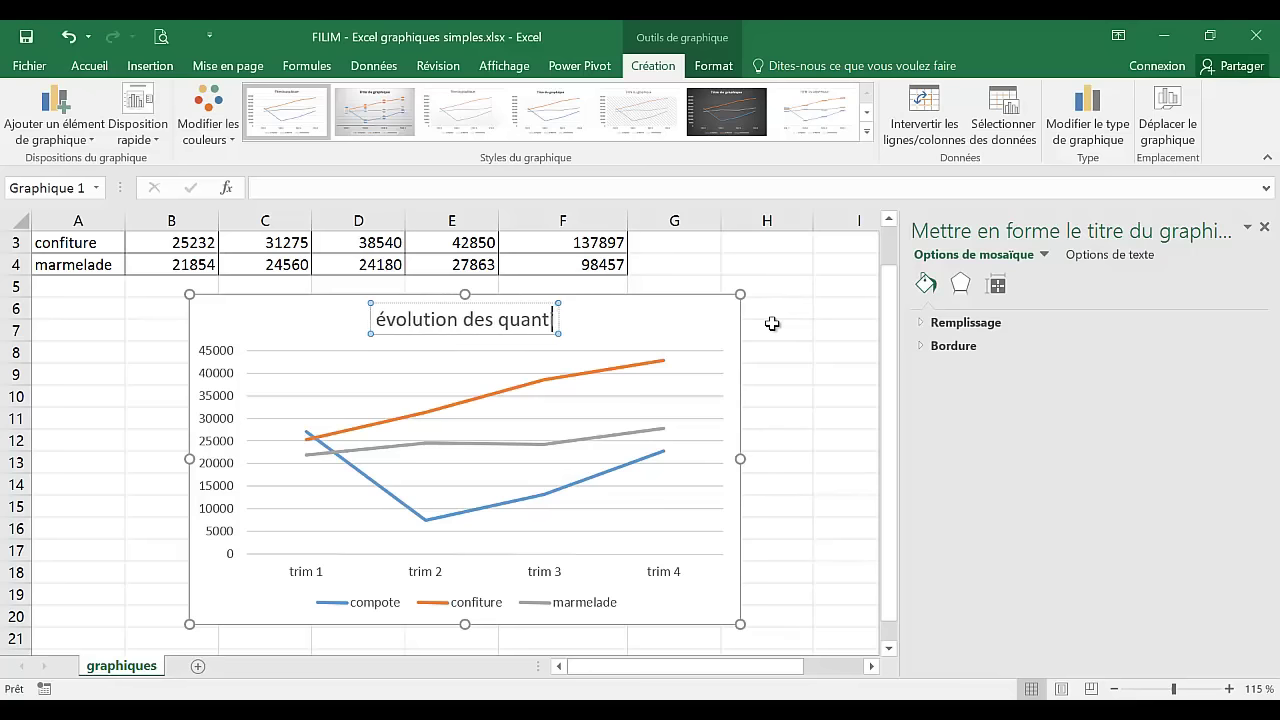
type("ités produite")
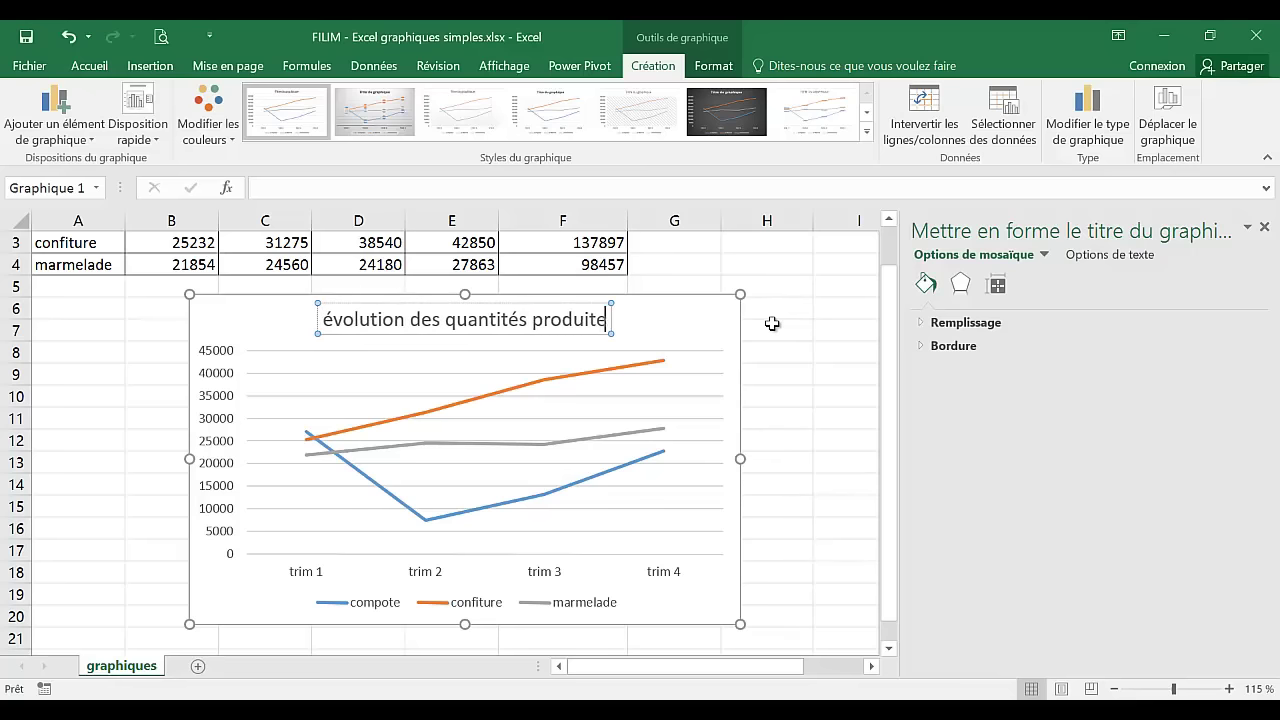
type("s")
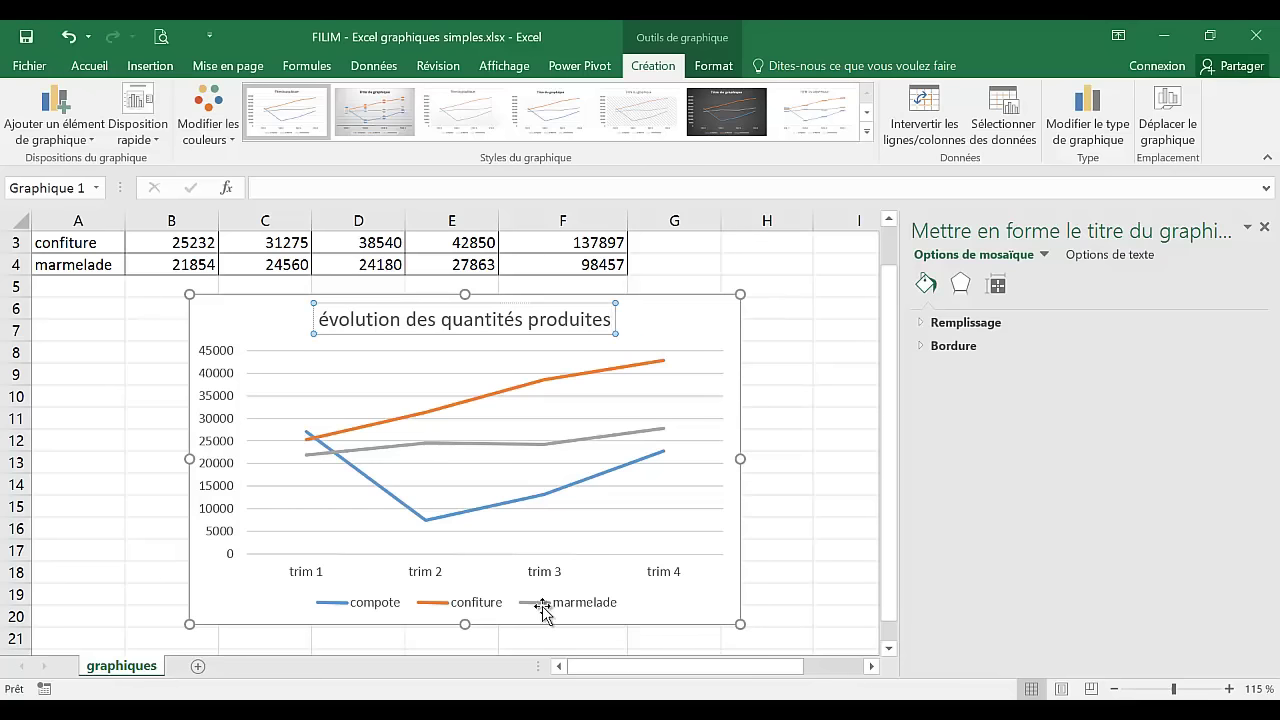
Set the legend position to À droite and drag the chart wider to the right
left_click(497, 607)
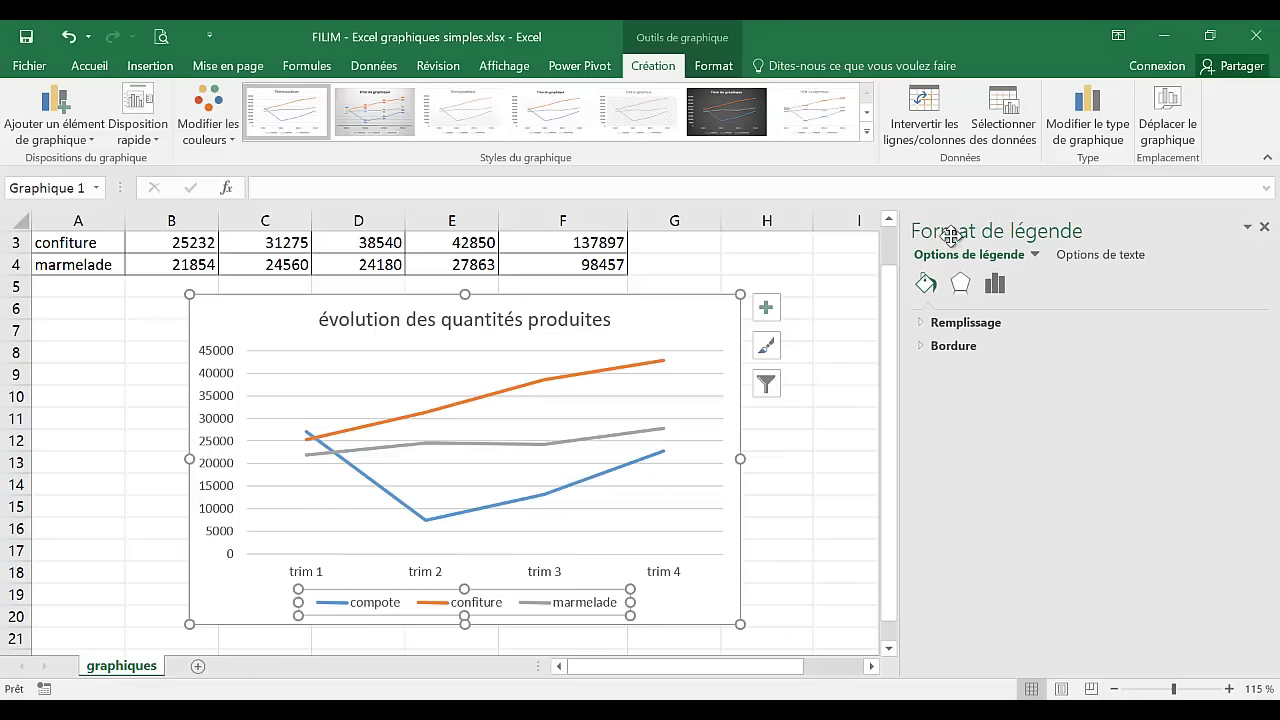
left_click(966, 285)
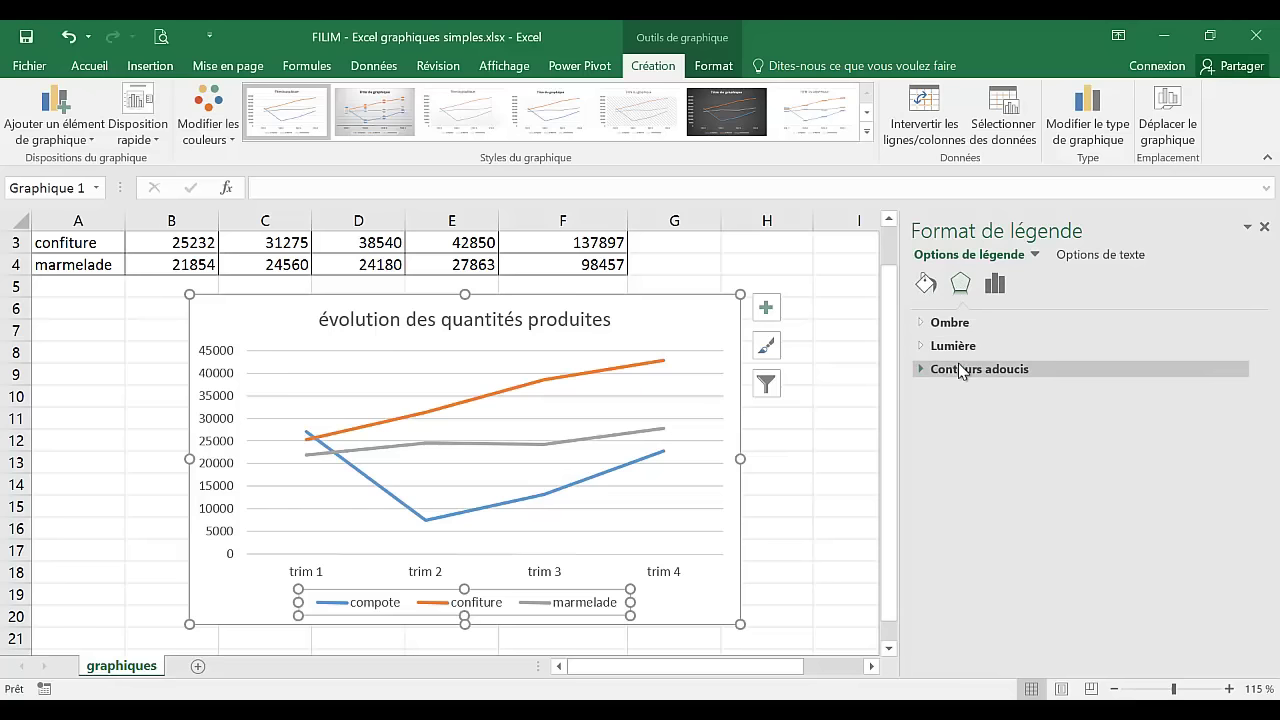
left_click(995, 285)
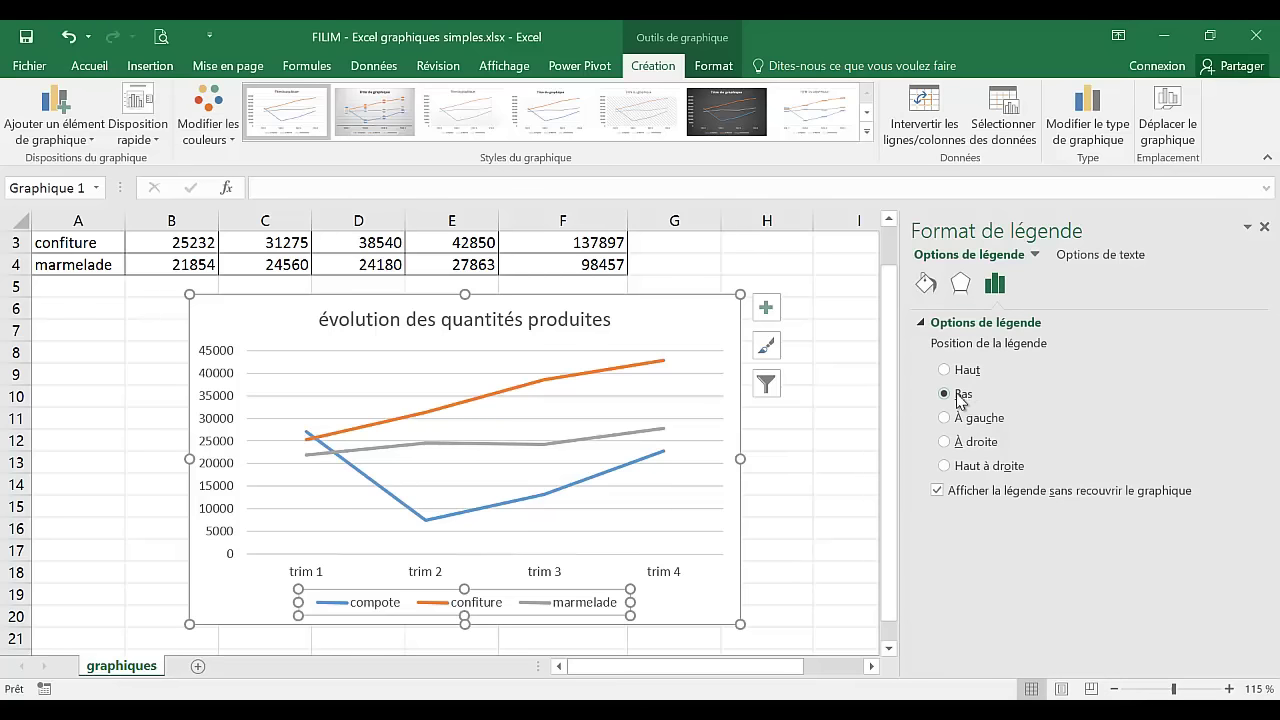
left_click(969, 445)
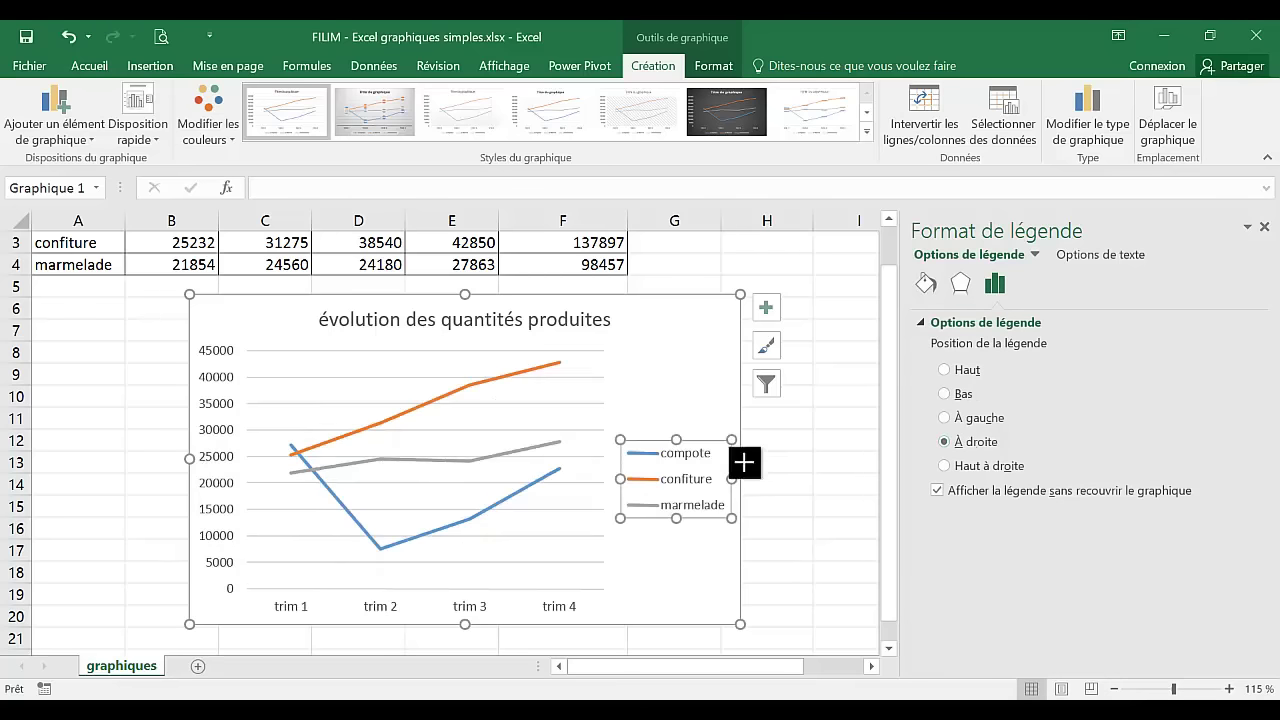
left_click_drag(743, 459, 821, 459)
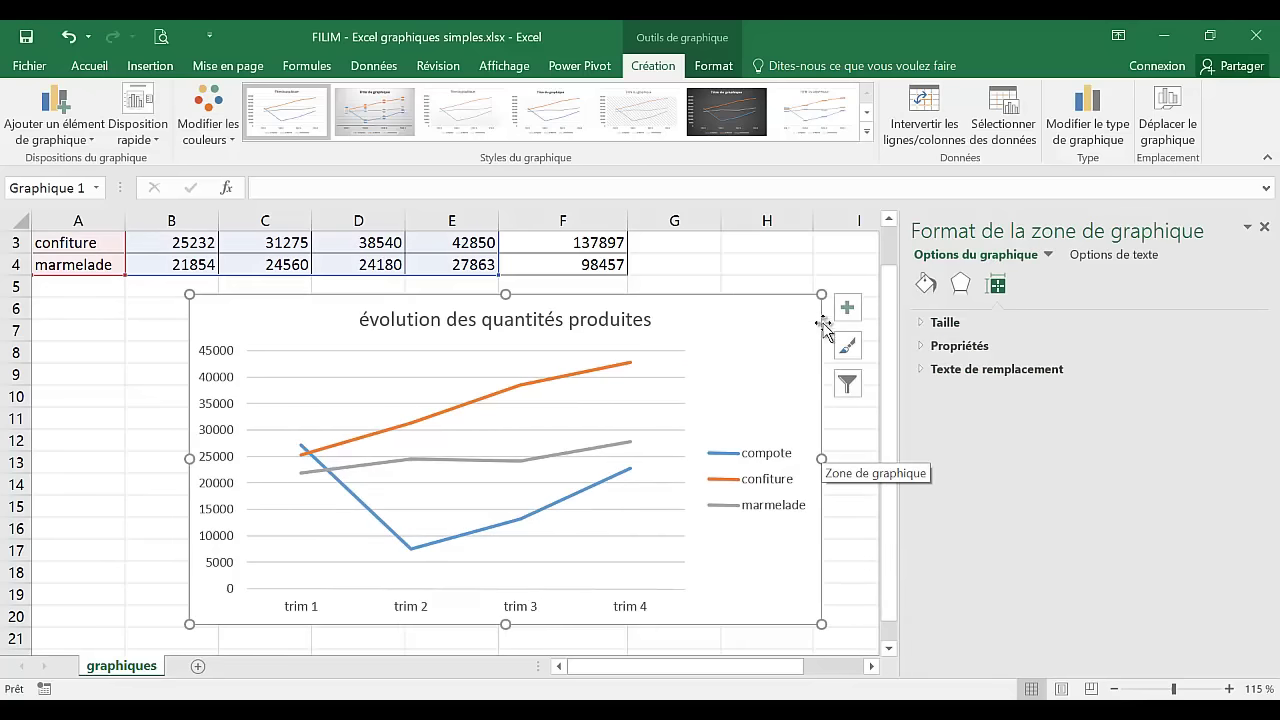
Stretch the chart's right edge a little further and select the compote series line
left_click_drag(821, 461, 849, 461)
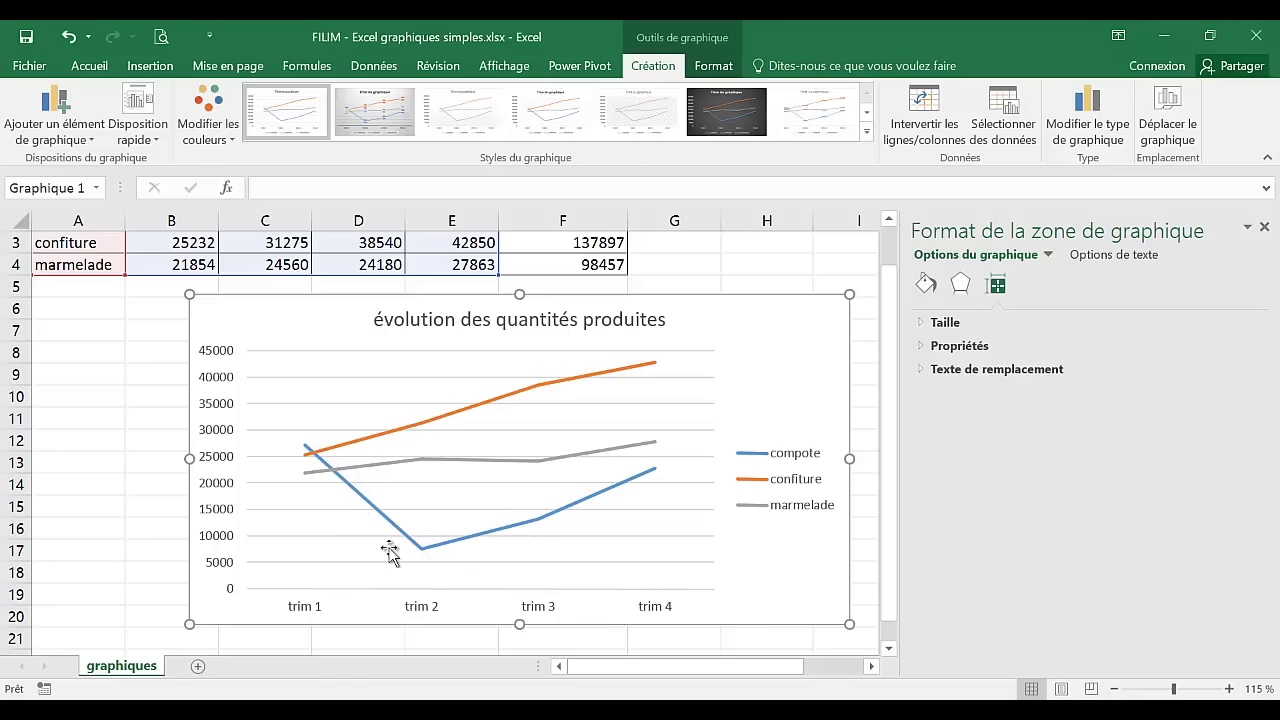
mouse_move(421, 557)
left_click(529, 531)
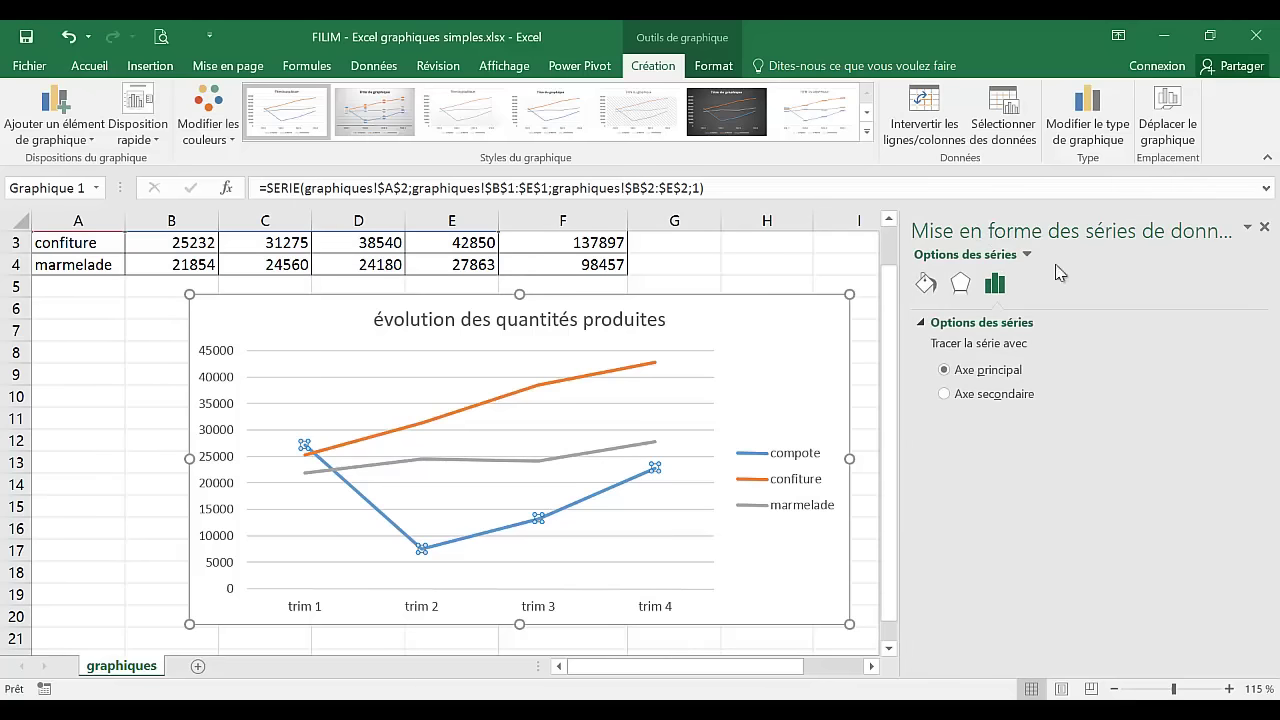
Turn on Lissage for the compote line in Remplissage et ligne, comparing on and off
left_click(926, 285)
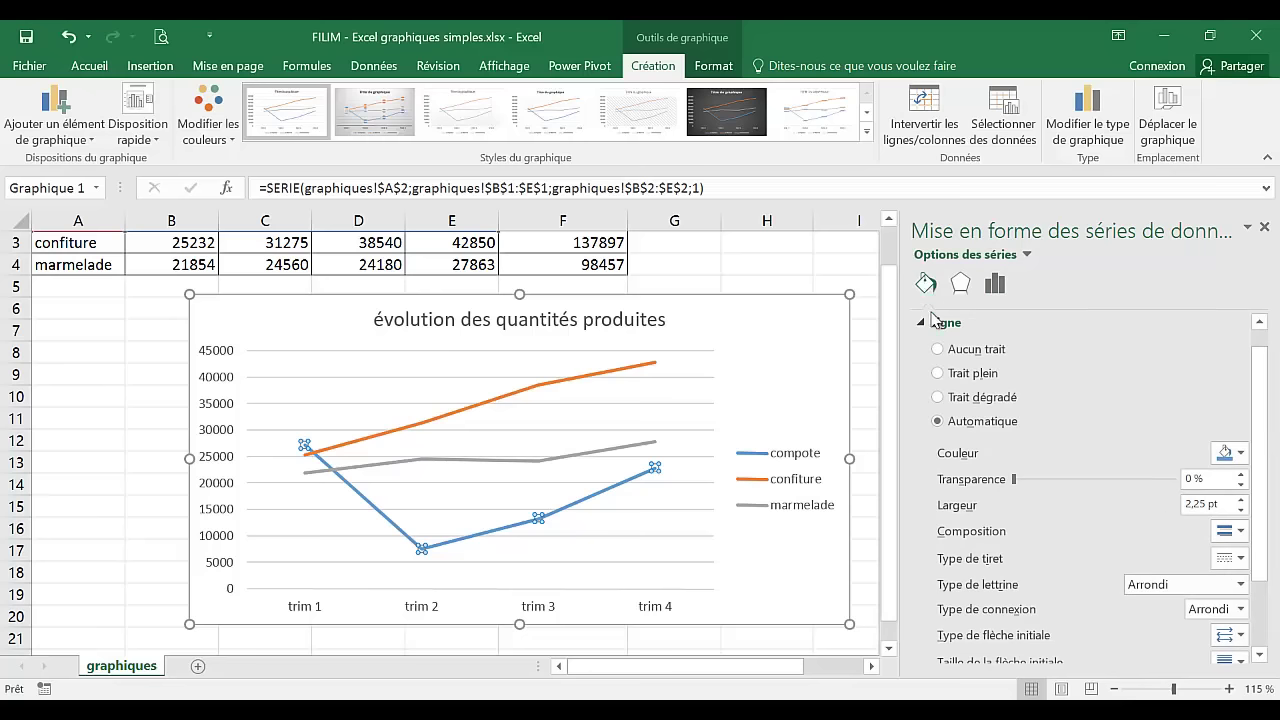
scroll(984, 462, "down", 2)
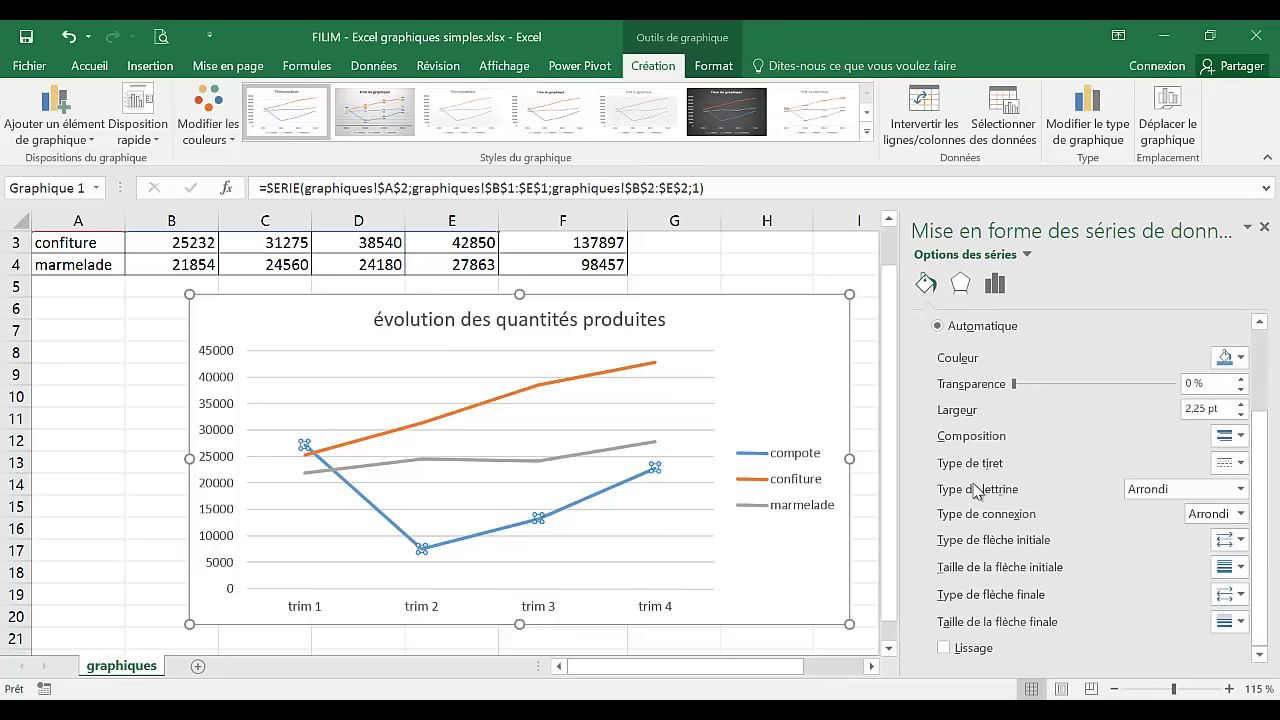
left_click(944, 648)
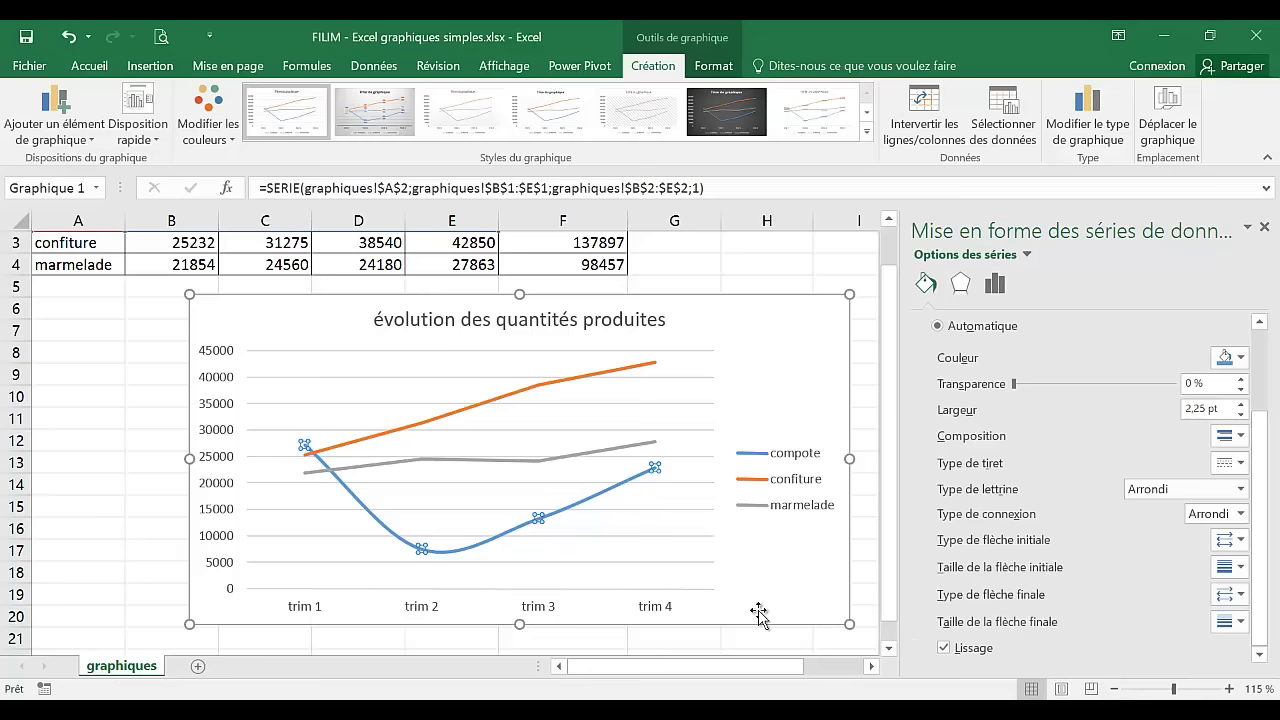
left_click(944, 648)
left_click(944, 648)
left_click(944, 648)
left_click(944, 648)
Enable Lissage for the marmelade and confiture lines as well
left_click(370, 464)
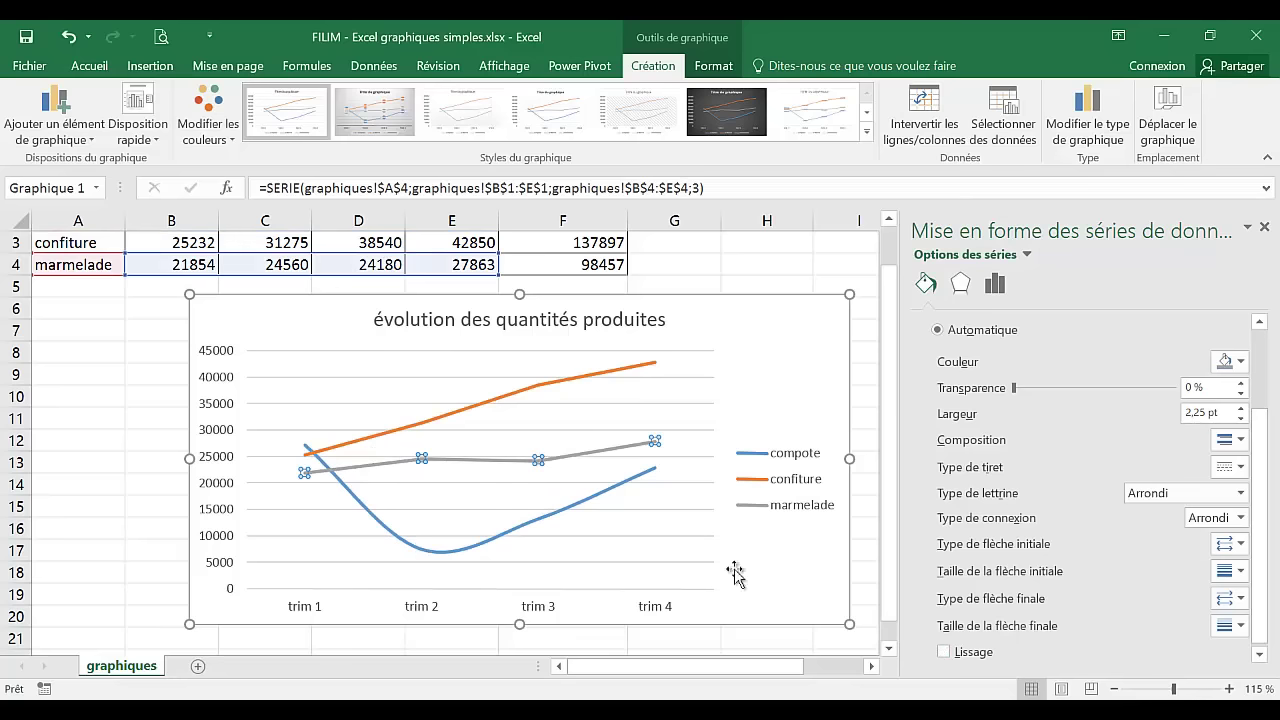
left_click(944, 651)
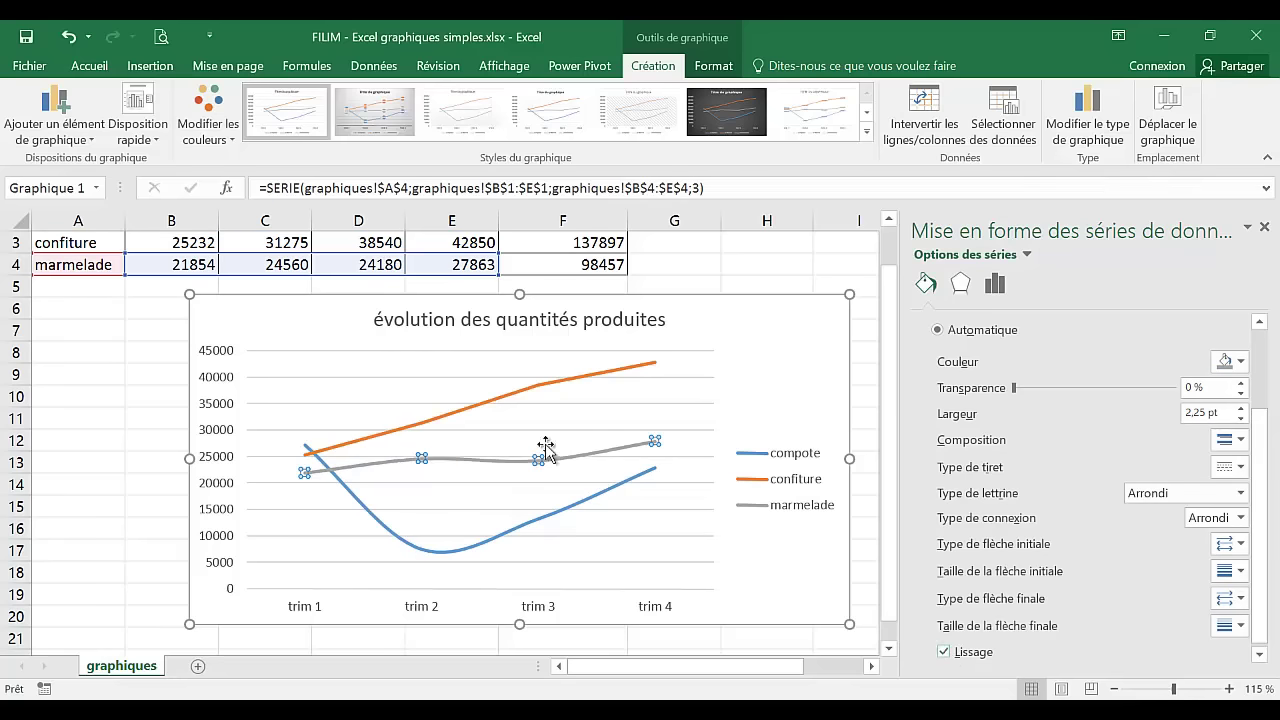
left_click(520, 398)
left_click(944, 651)
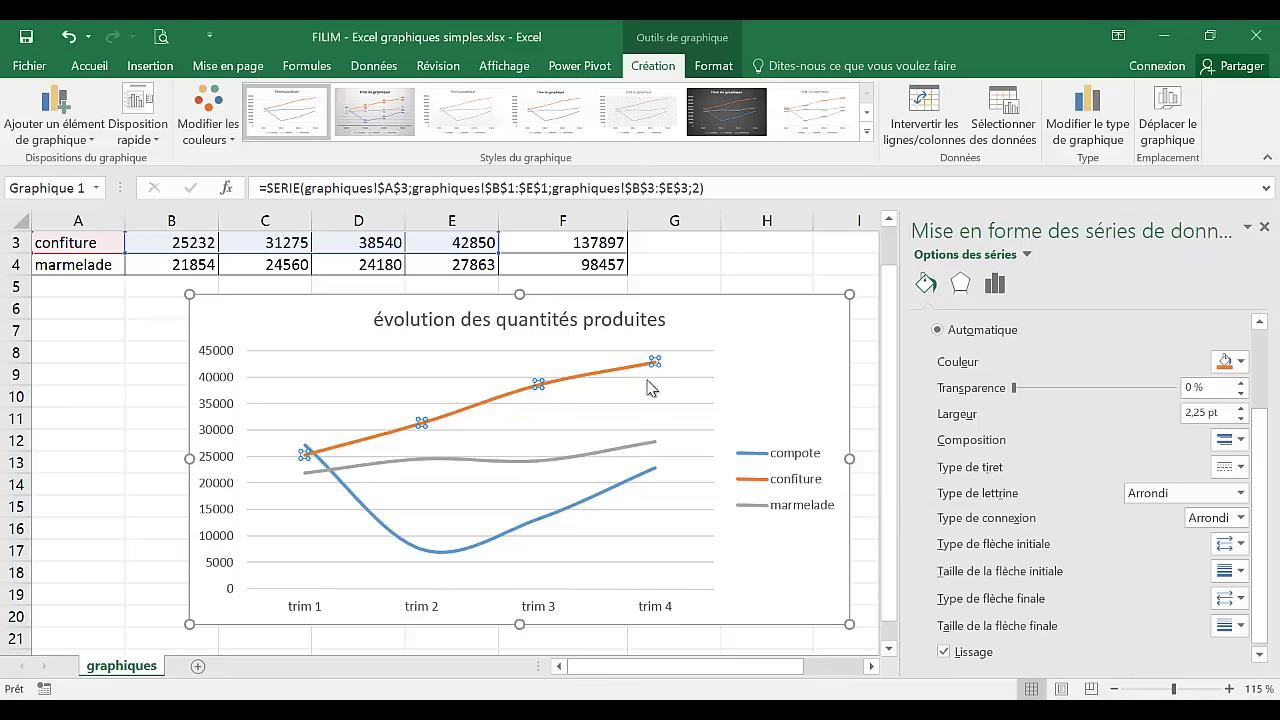
Colour the confiture line dark green and thicken it to 3 pt
left_click(1242, 363)
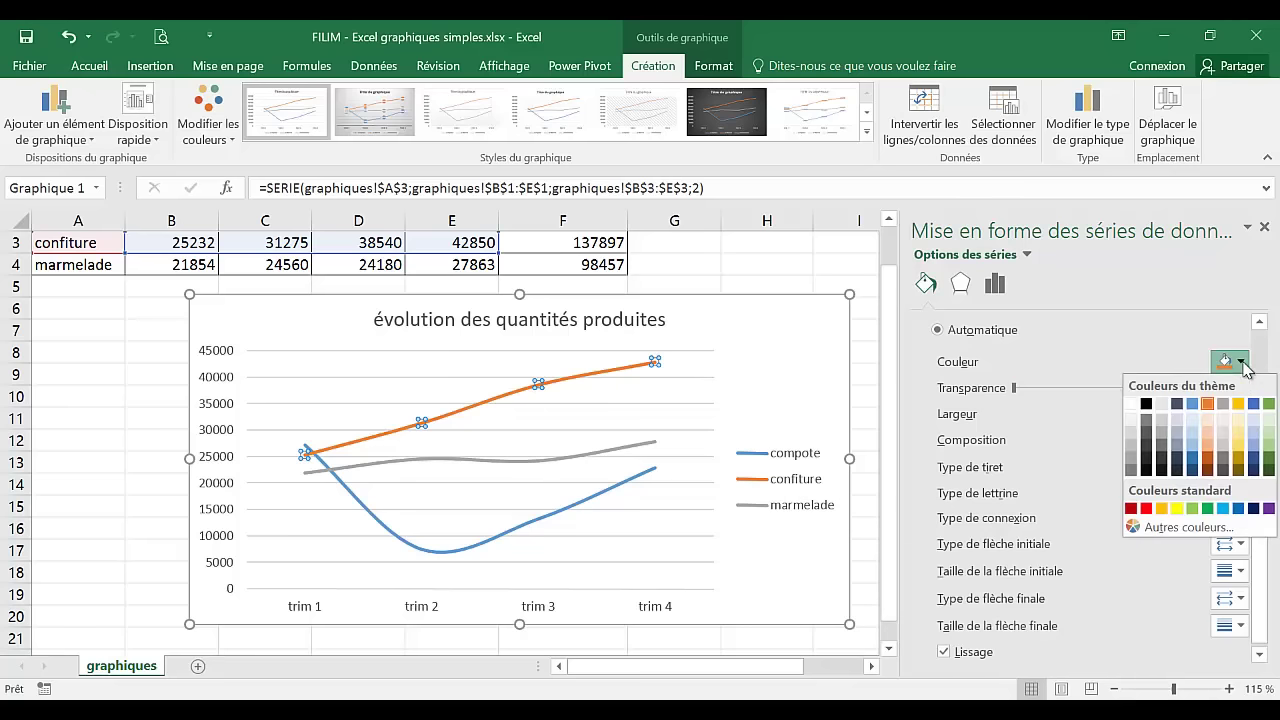
left_click(1268, 460)
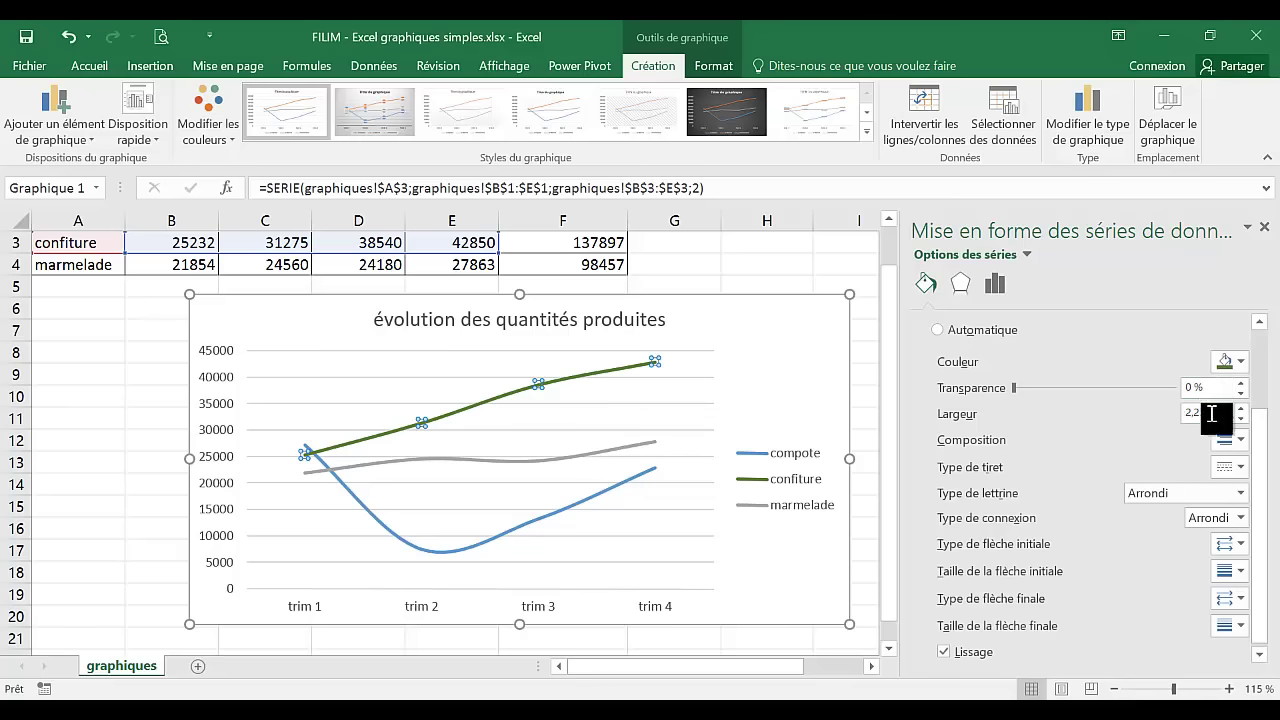
left_click(1241, 409)
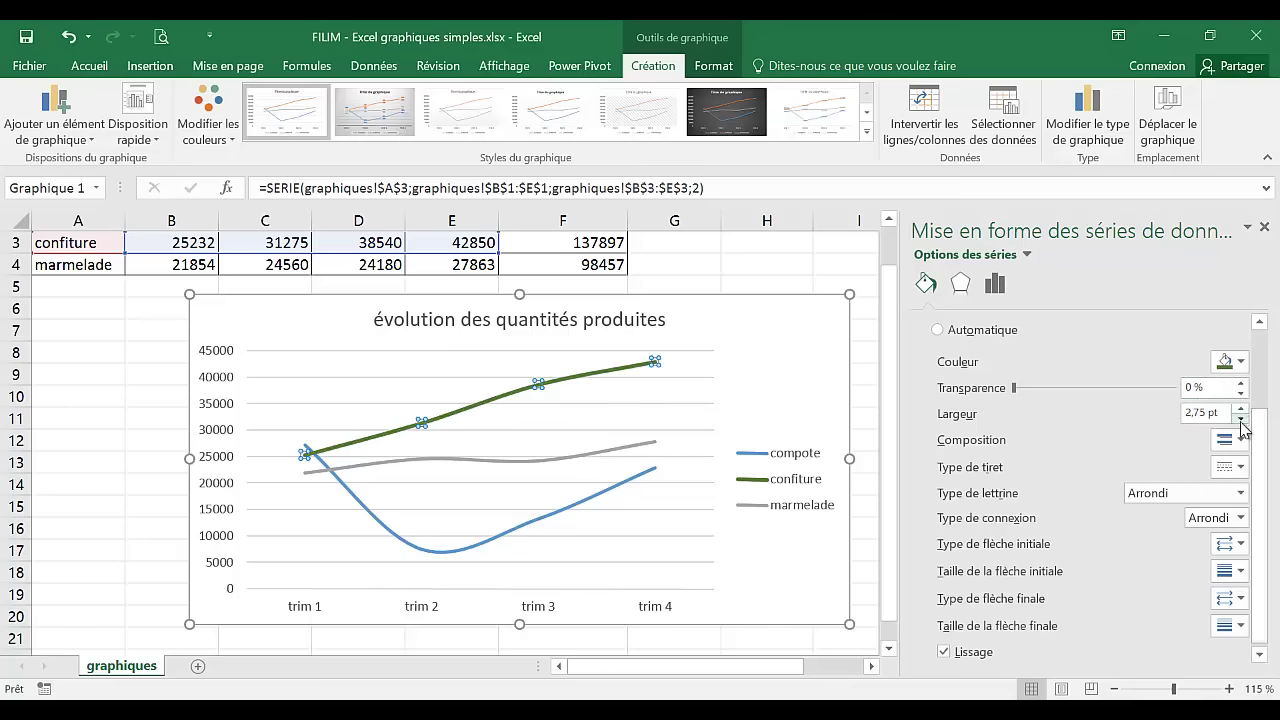
left_click(613, 459)
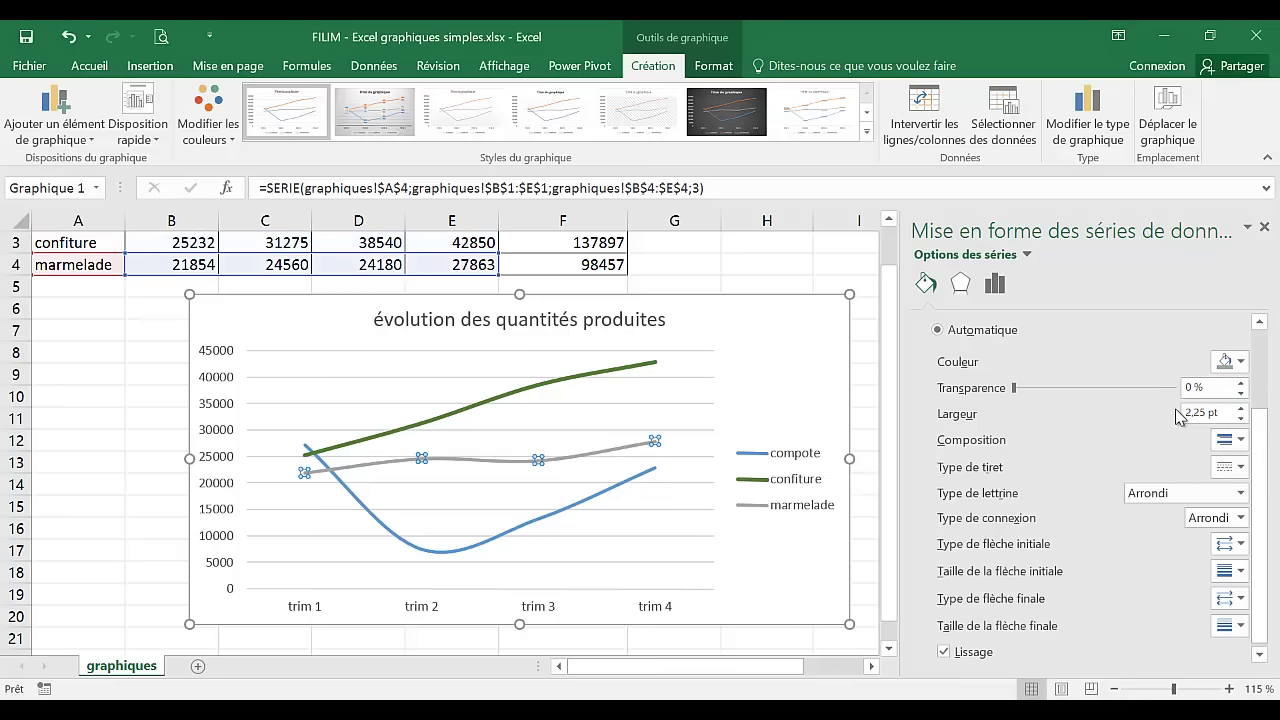
left_click(616, 369)
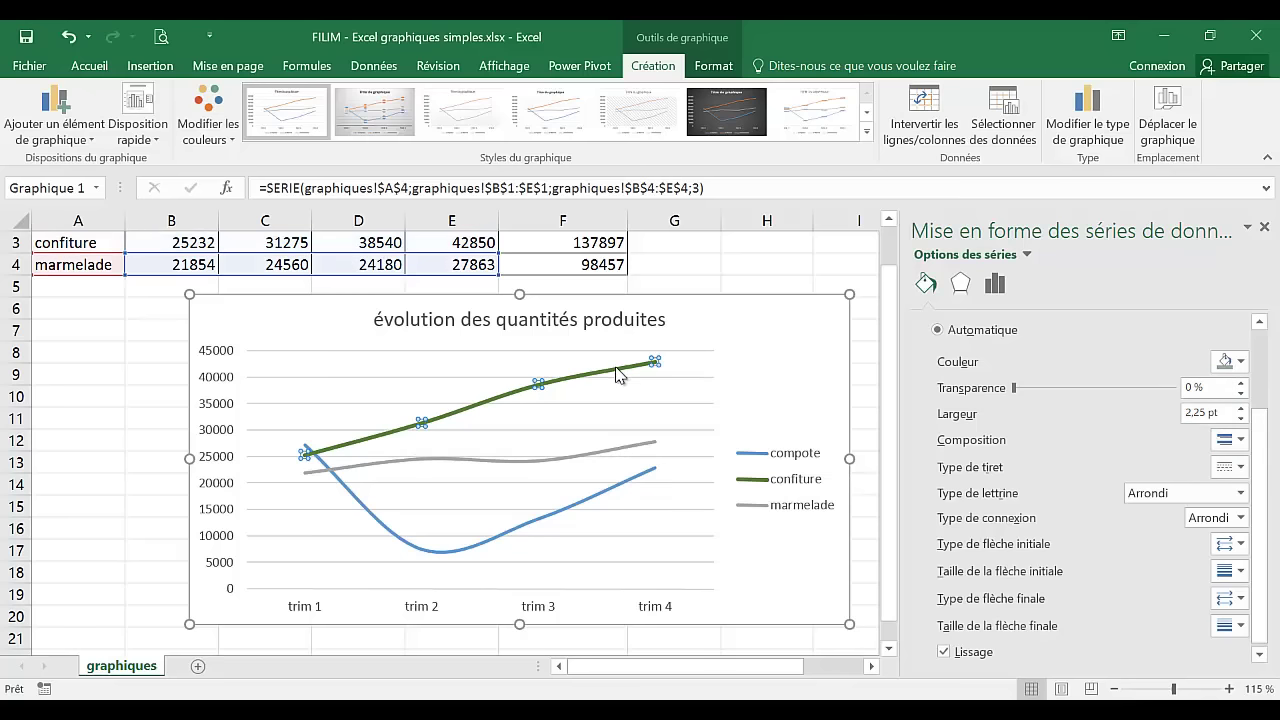
left_click(1240, 407)
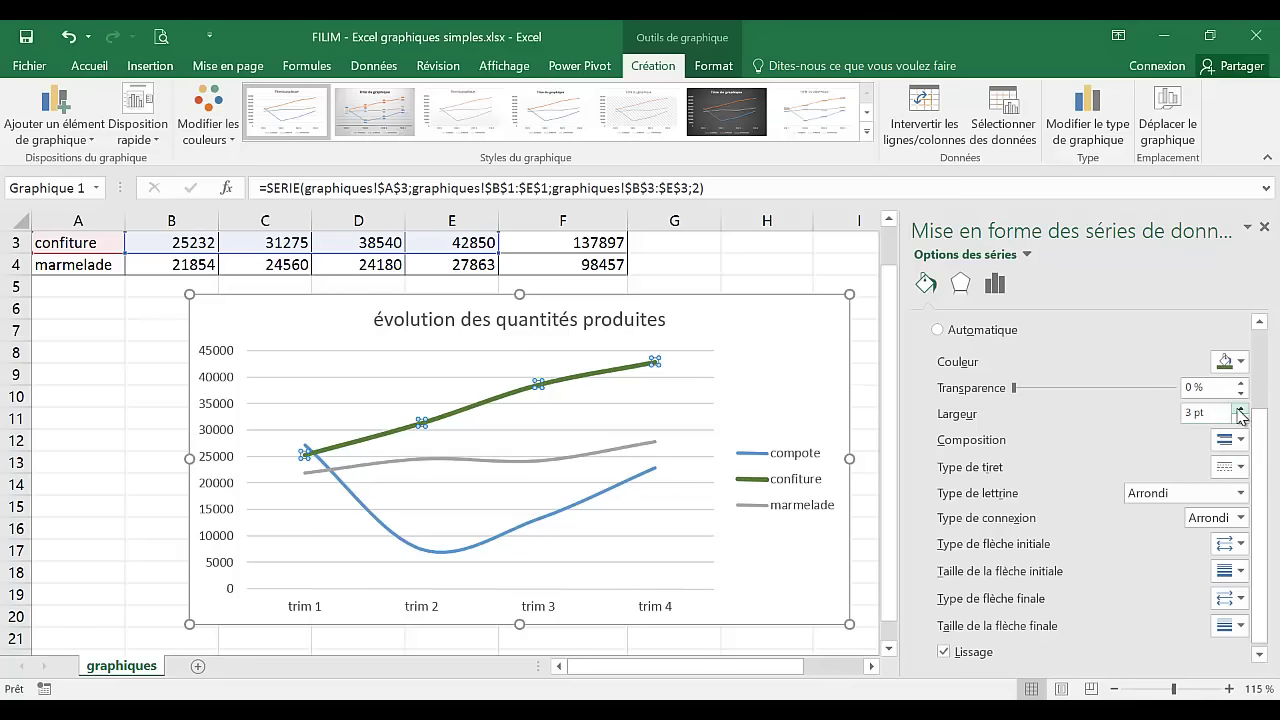
Make the marmelade line 3 pt thick and light orange
left_click(645, 450)
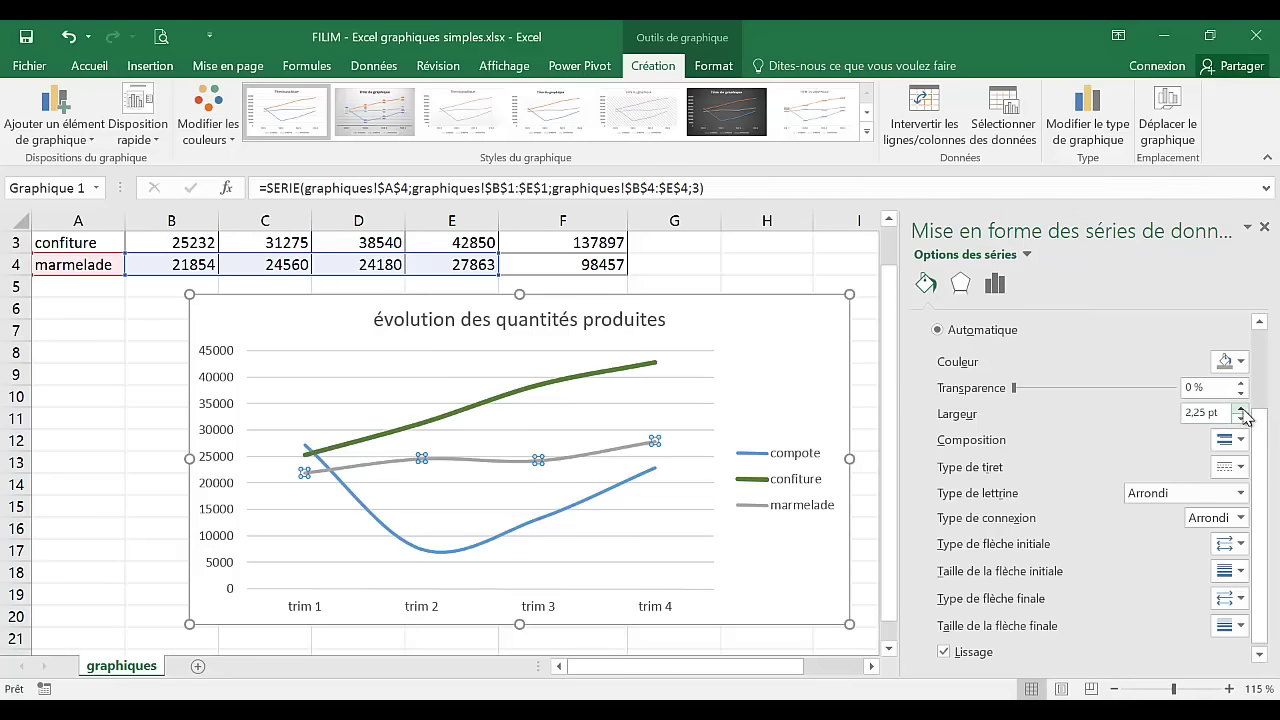
left_click(1242, 409)
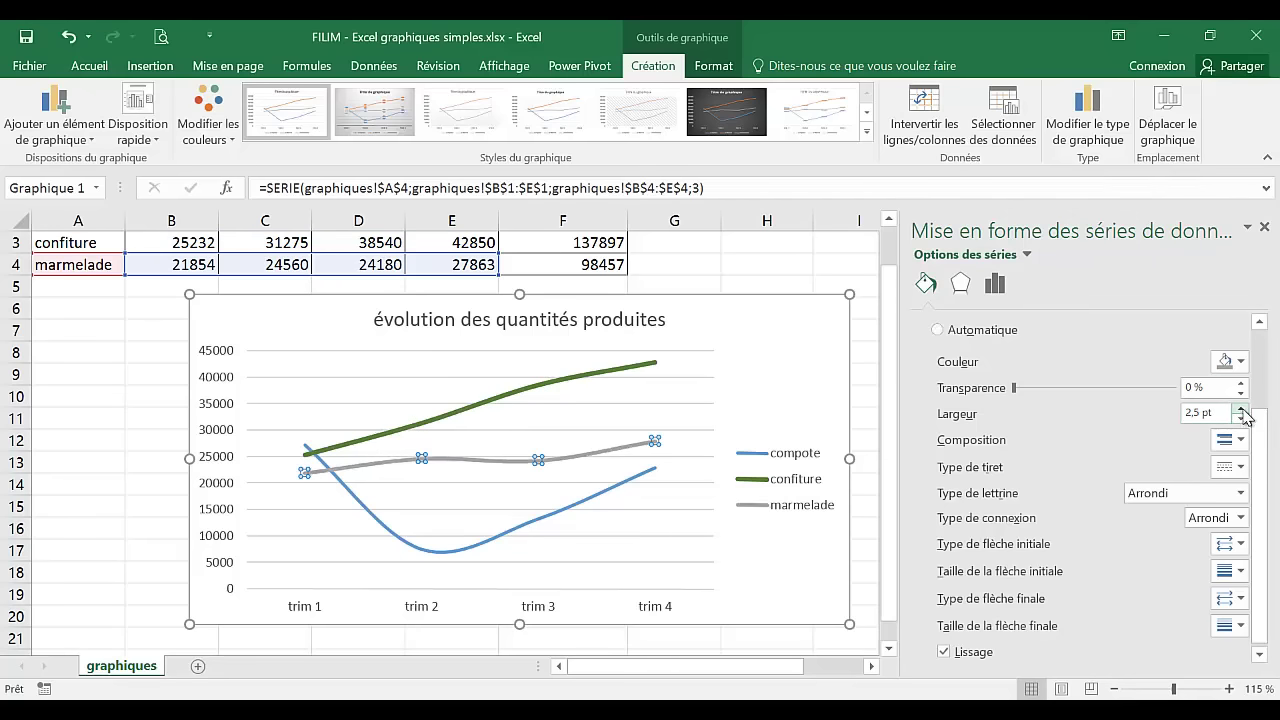
left_click(1240, 361)
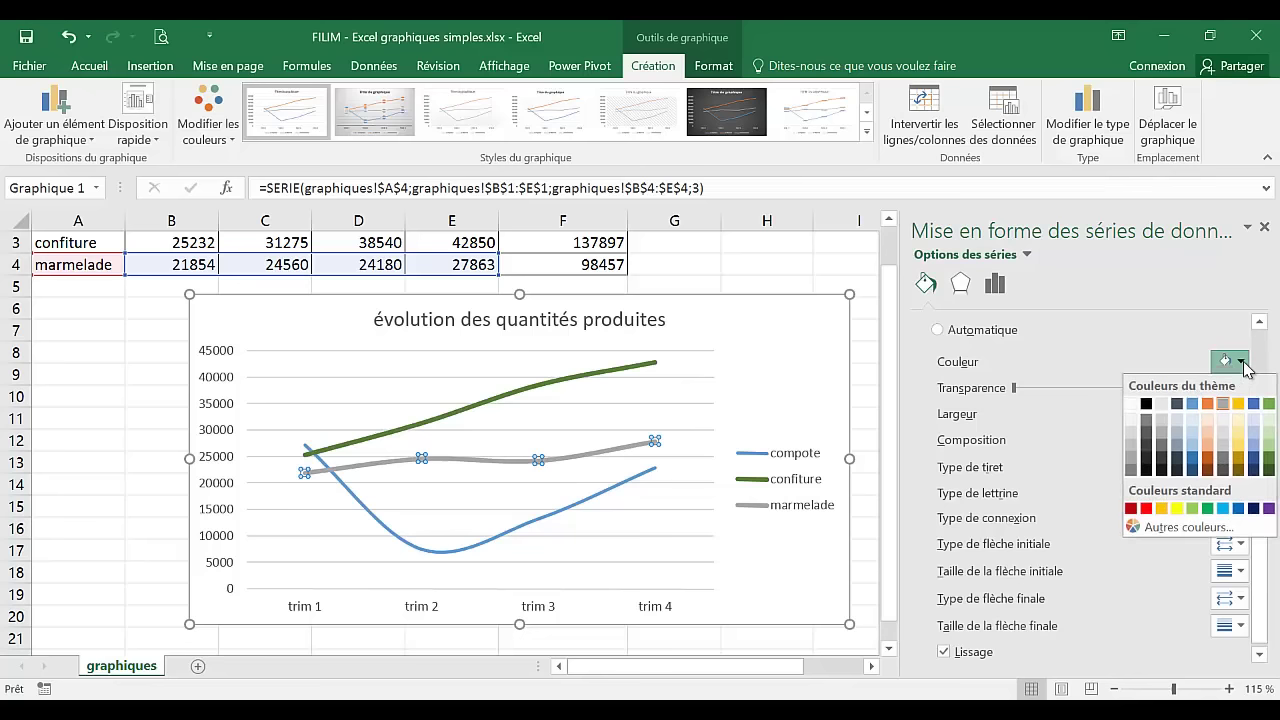
left_click(1207, 445)
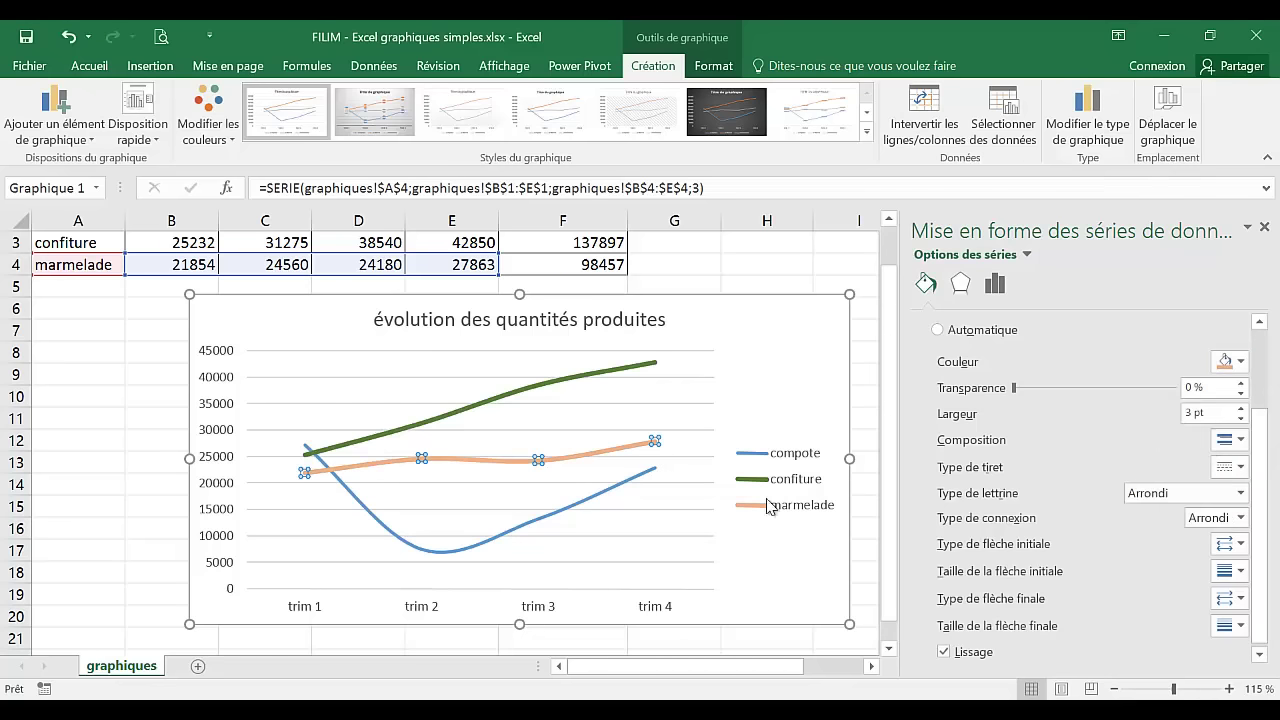
Thicken the compote line to 3 pt and recolour it Bleu, Accentuation5, plus sombre 25 %
left_click(594, 498)
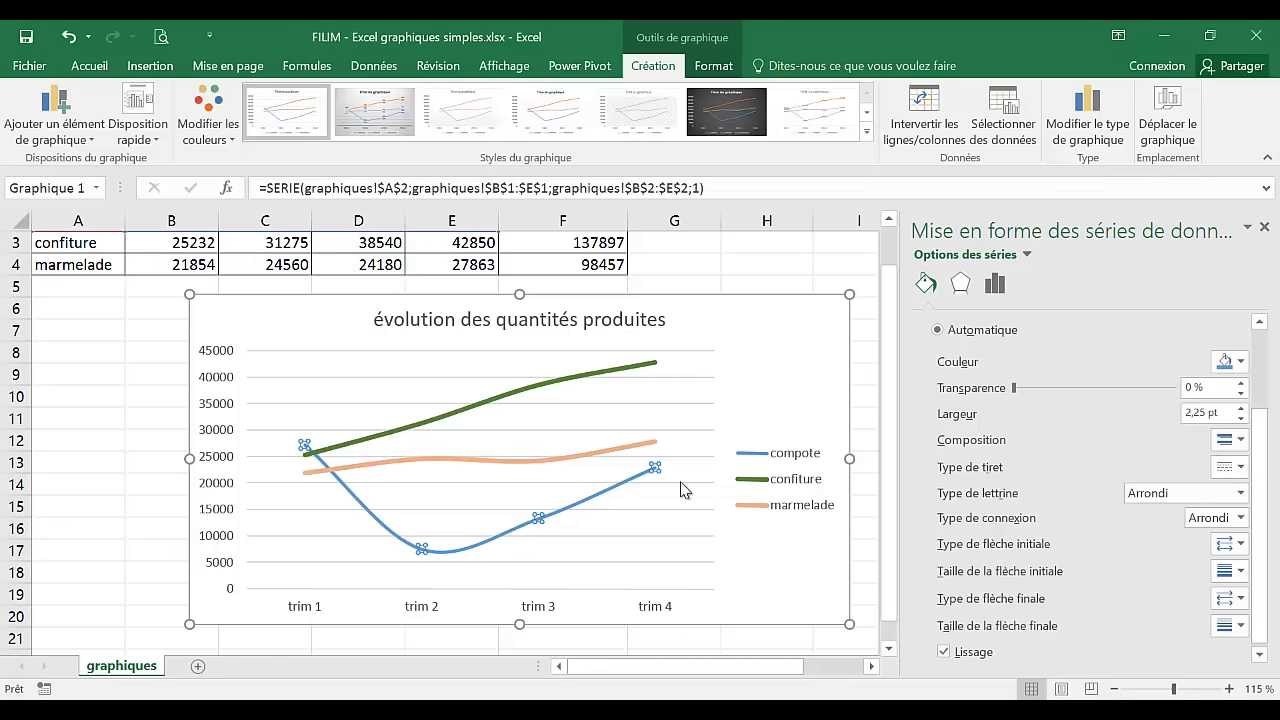
left_click(1242, 408)
left_click(1242, 408)
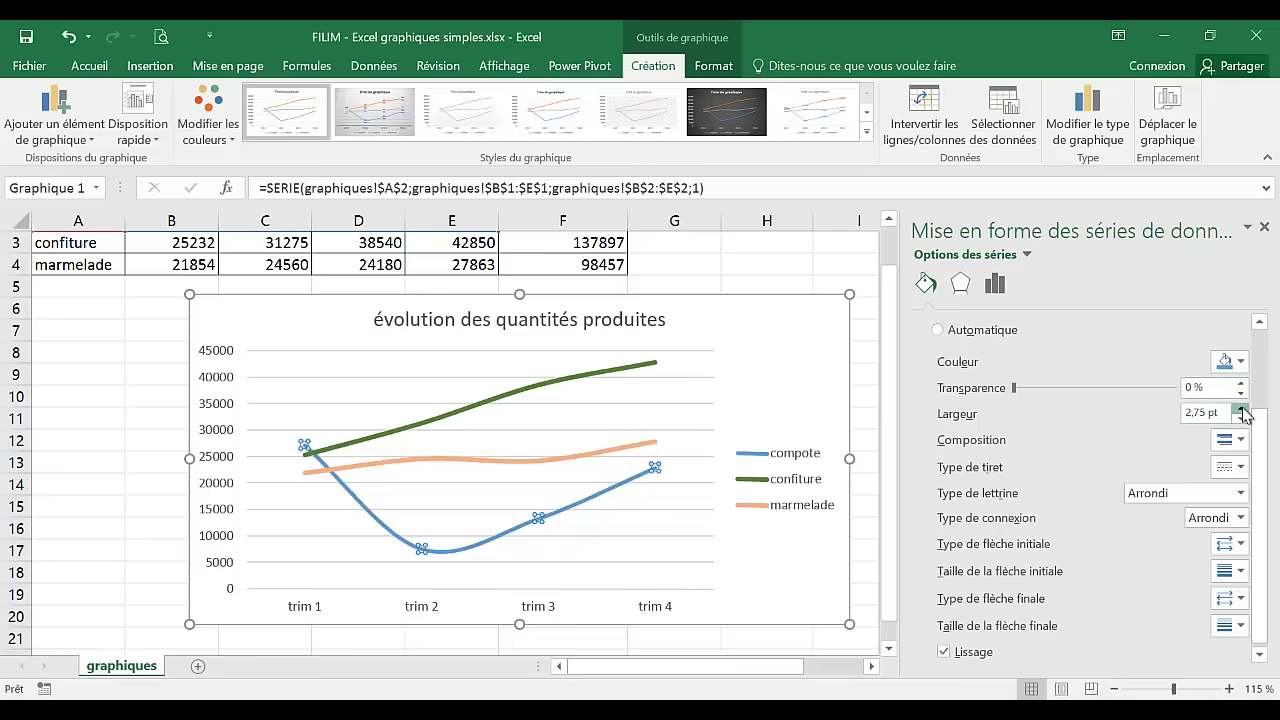
left_click(1242, 408)
left_click(1241, 362)
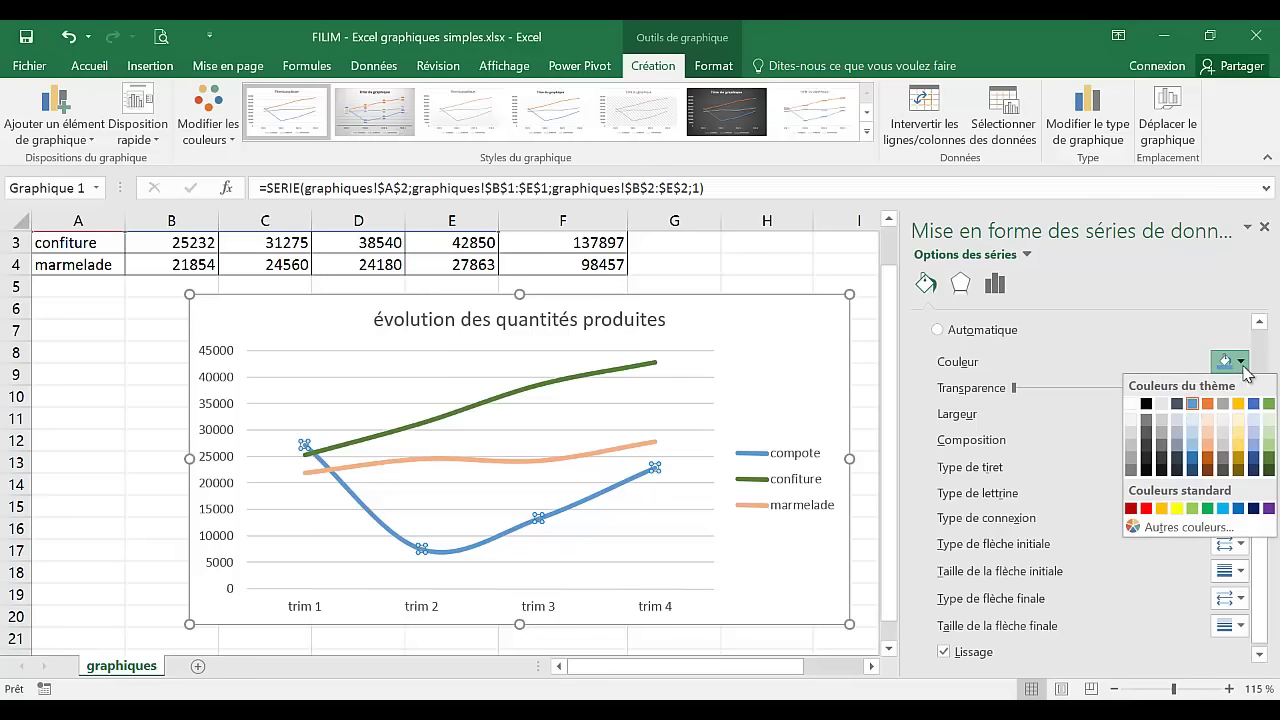
left_click(1251, 461)
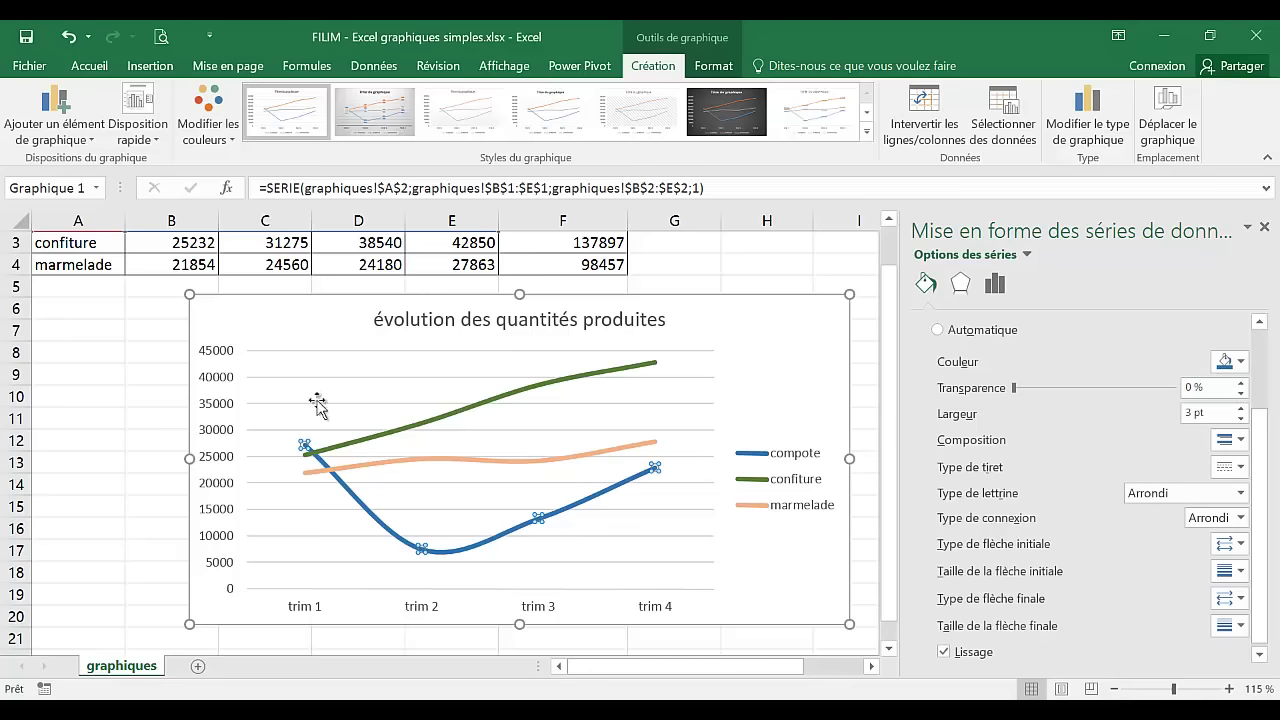
left_click(141, 412)
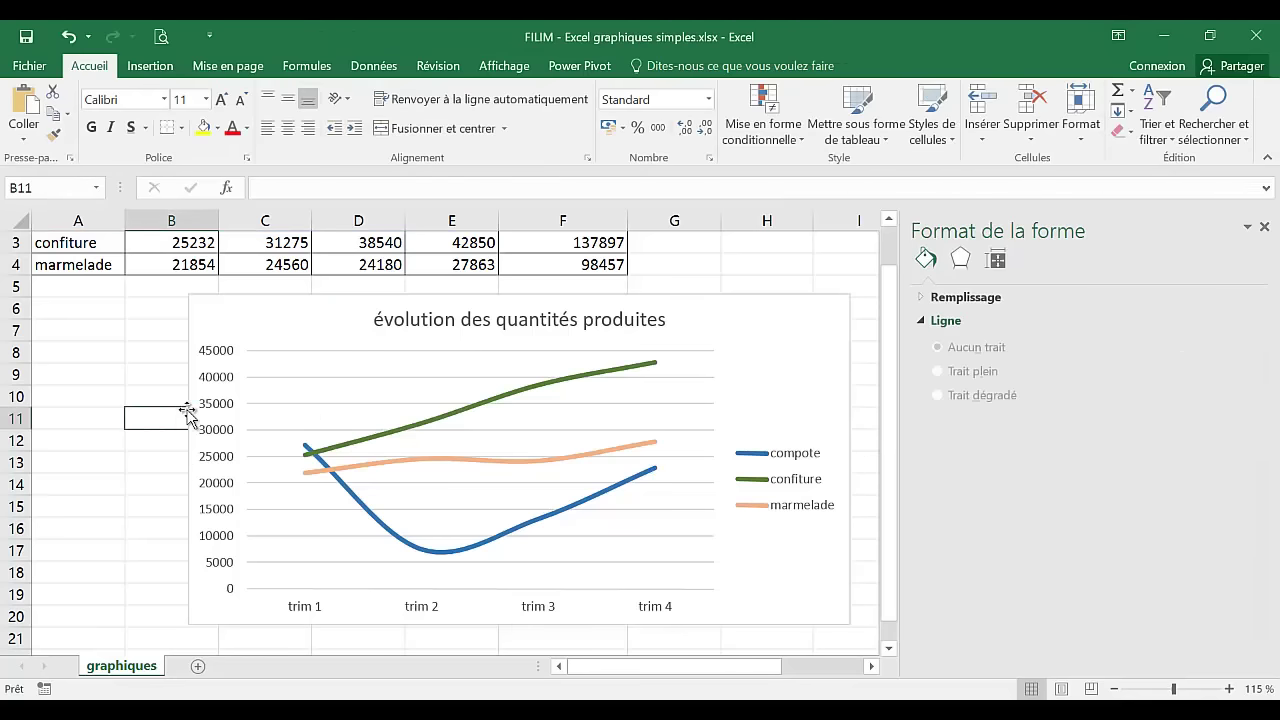
Review the confiture line's Remplissage et ligne settings, then close the Mise en forme des séries pane
mouse_move(585, 456)
mouse_move(589, 379)
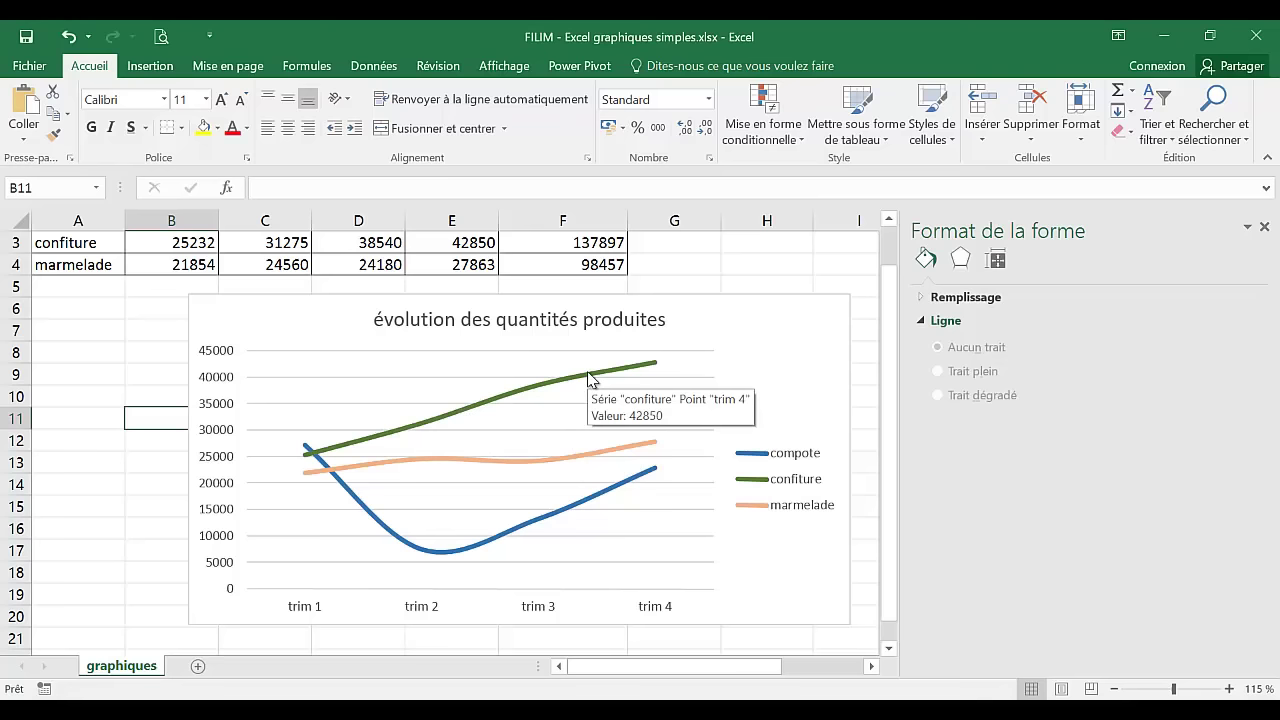
left_click(589, 379)
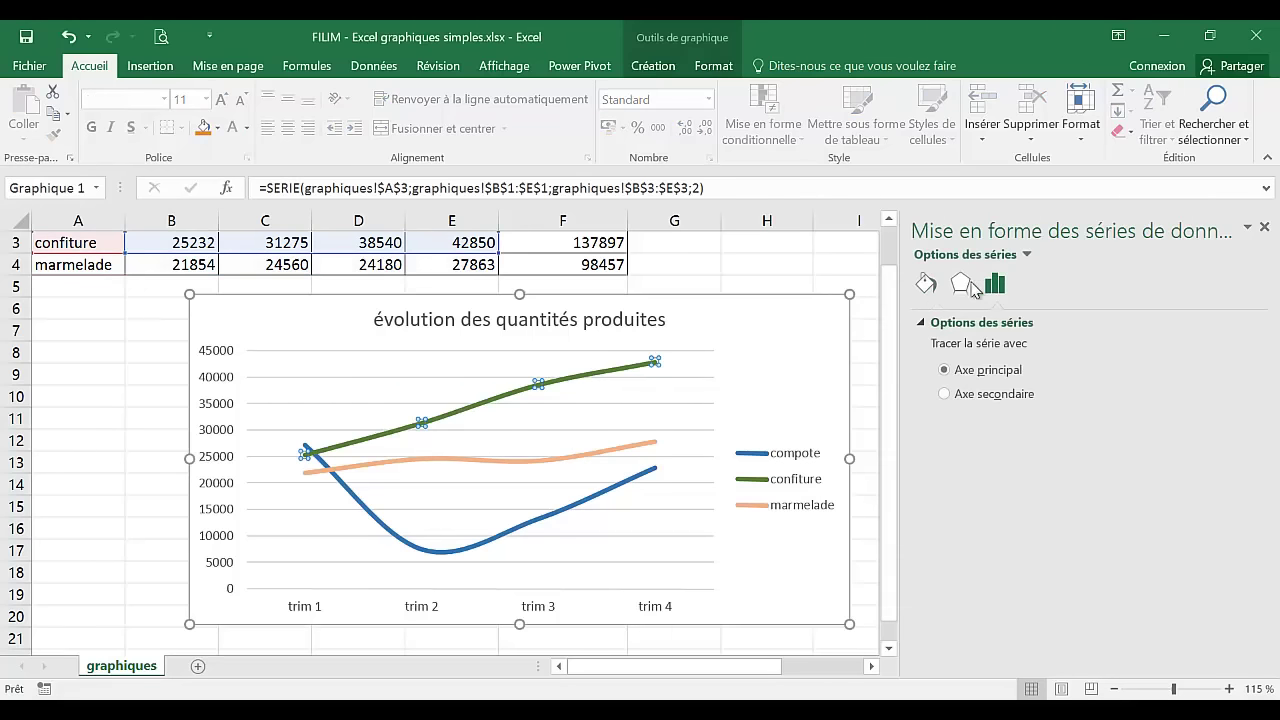
left_click(966, 286)
left_click(926, 285)
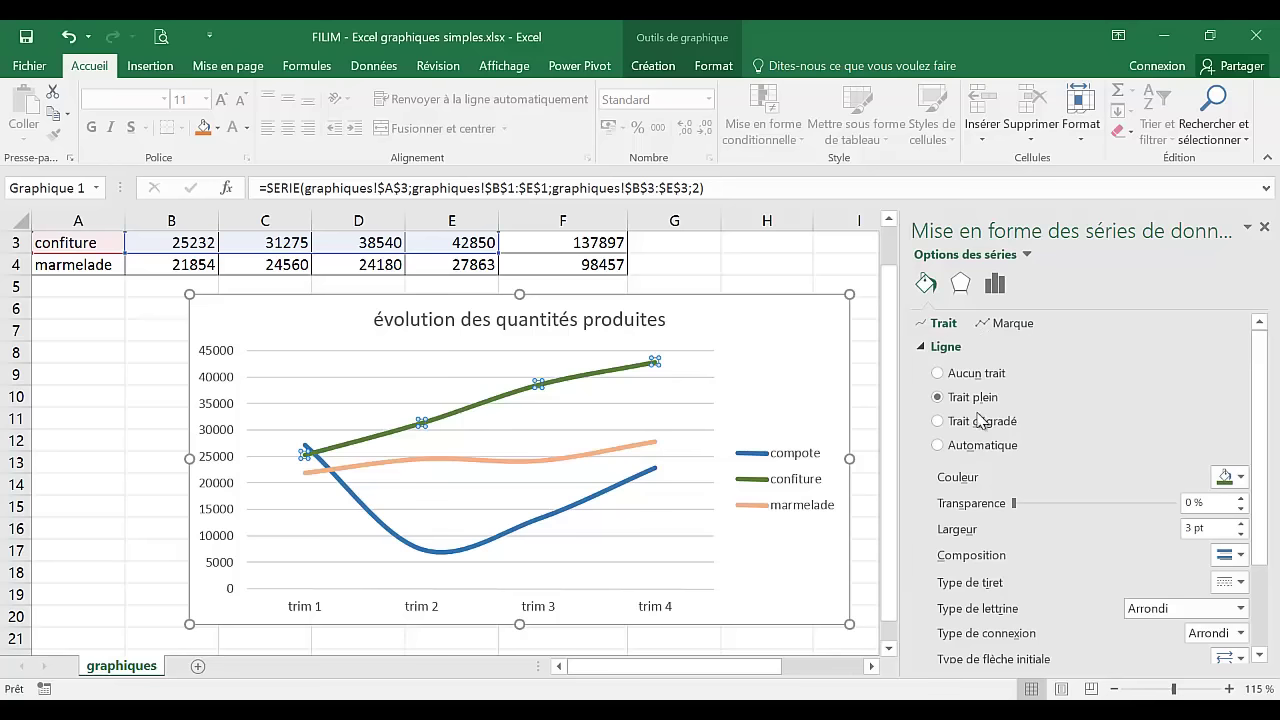
left_click(1265, 231)
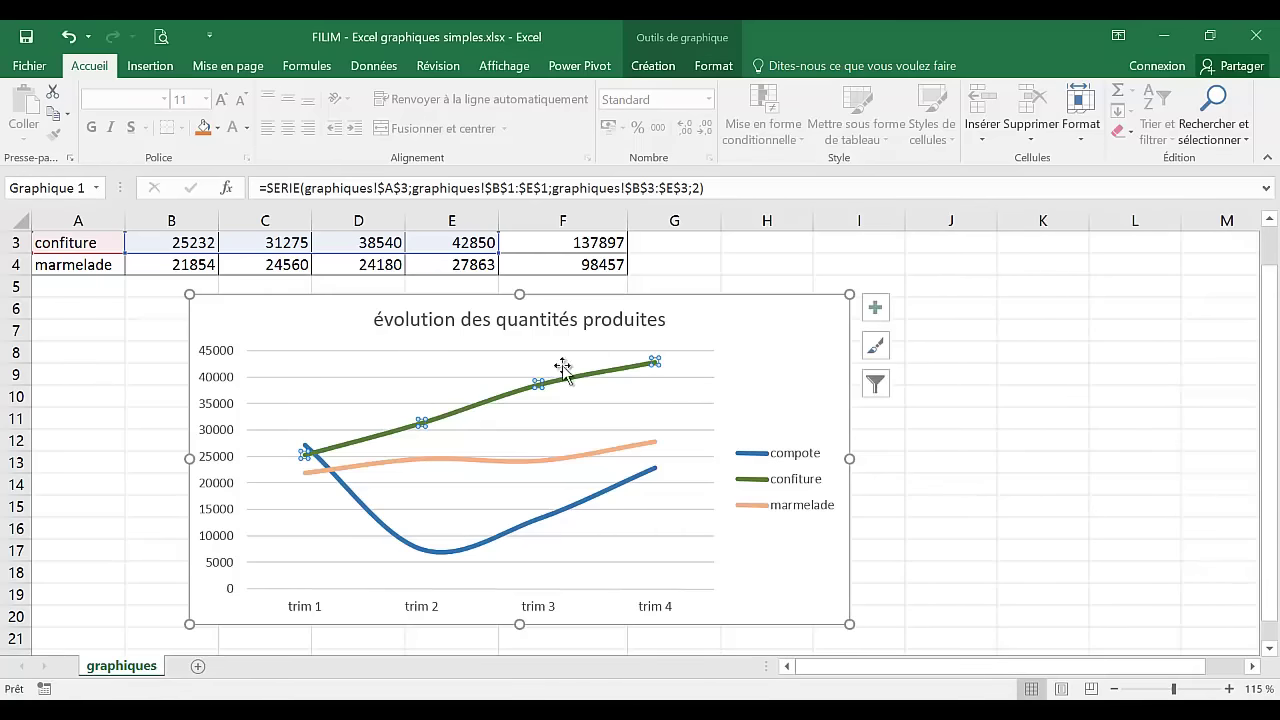
Check in the legend formatting options that the legend position is À droite (right)
left_click(798, 460)
double_click(798, 460)
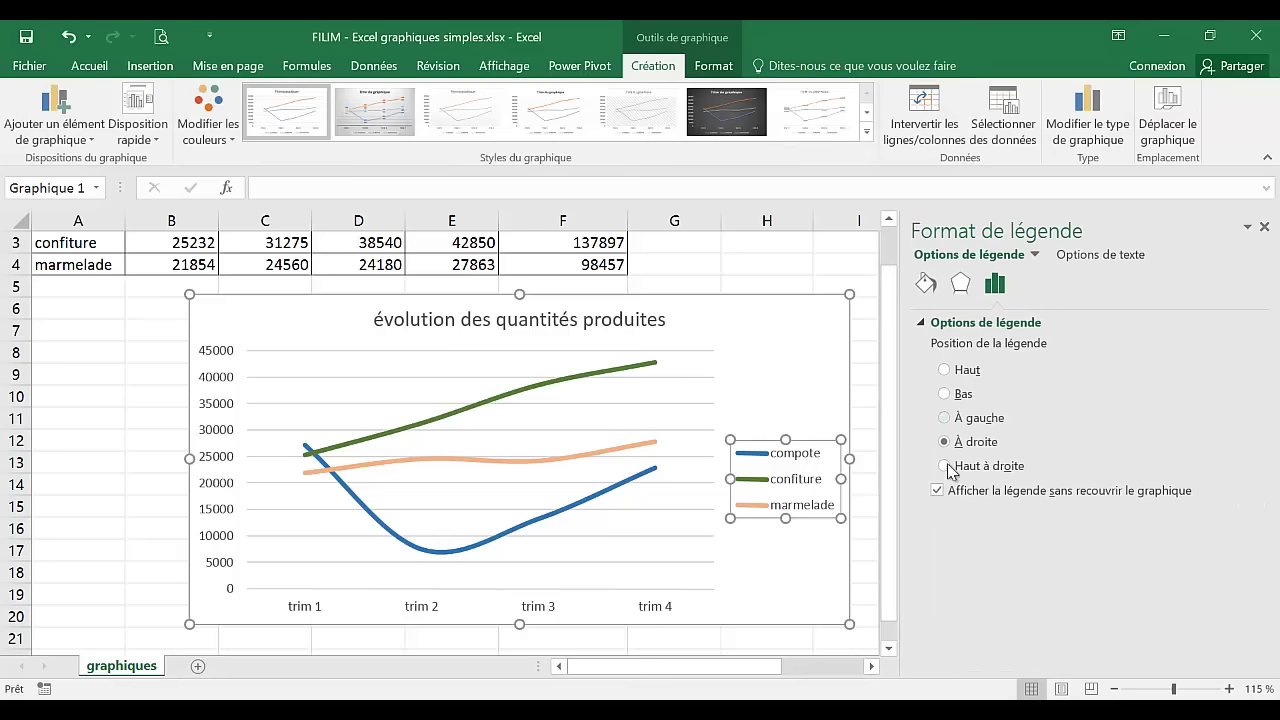
left_click(425, 421)
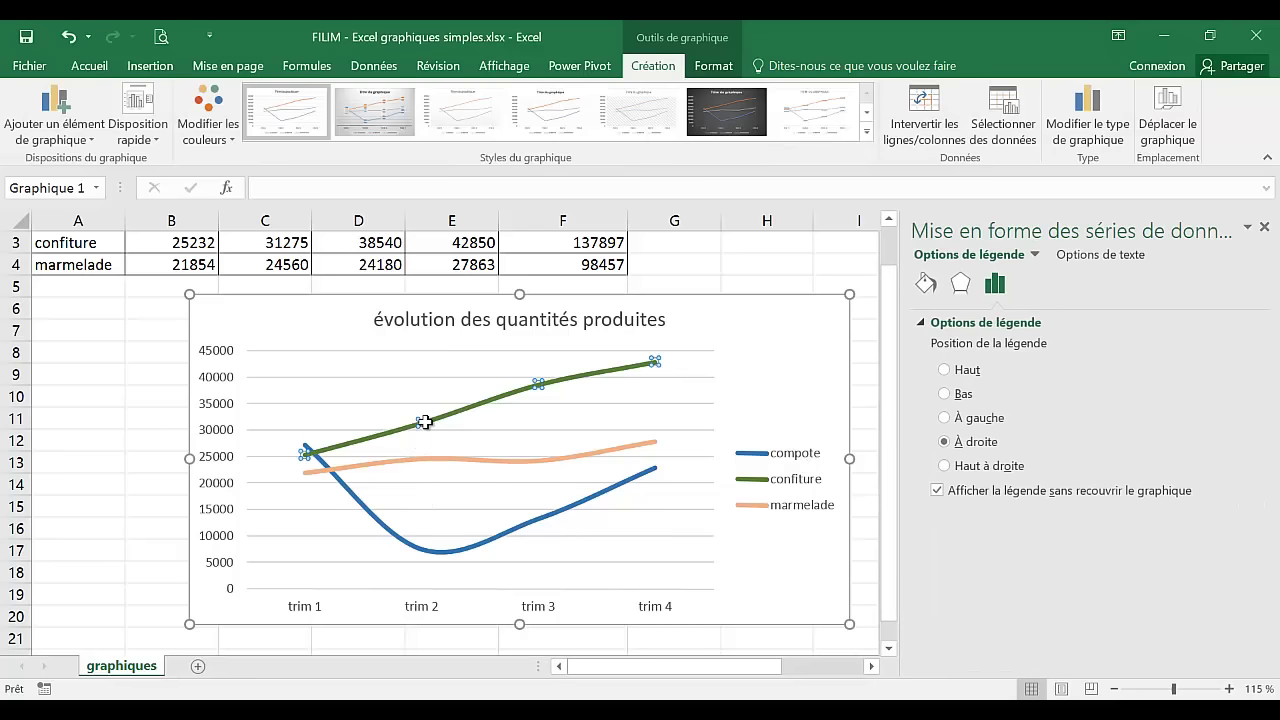
Review the chart title 'évolution des quantités produites', then deselect the chart
left_click(429, 322)
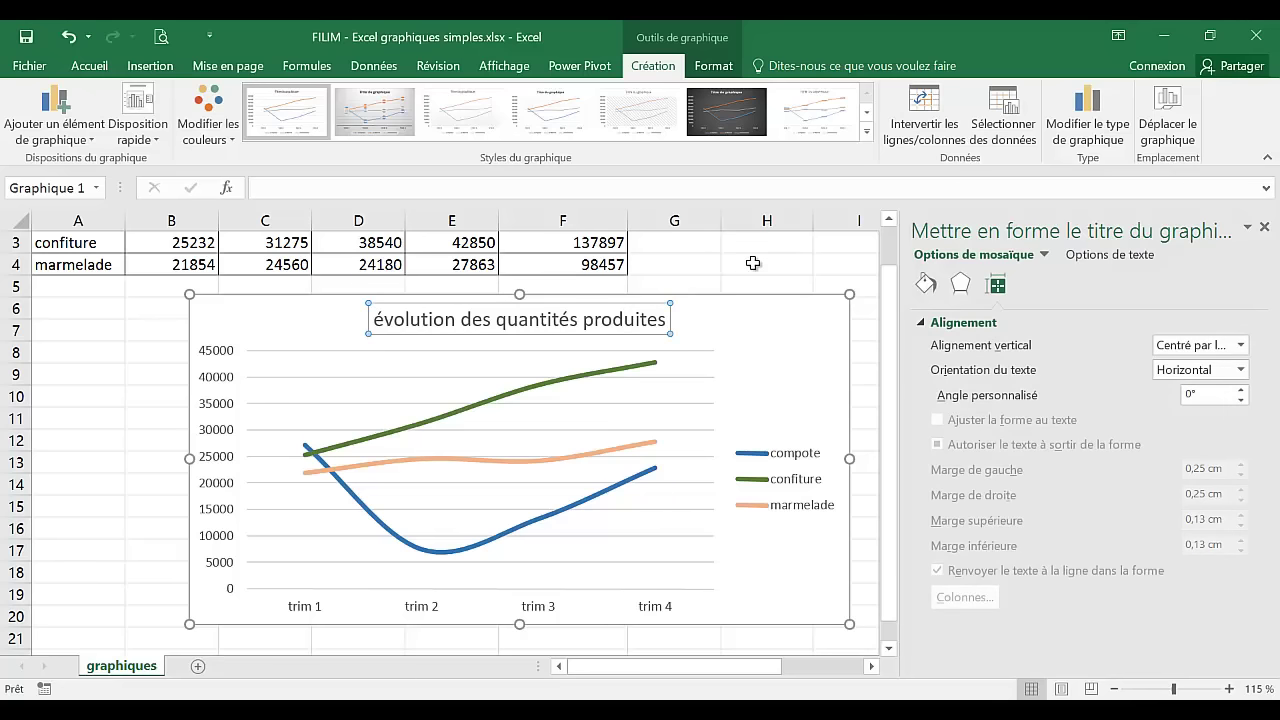
left_click(753, 263)
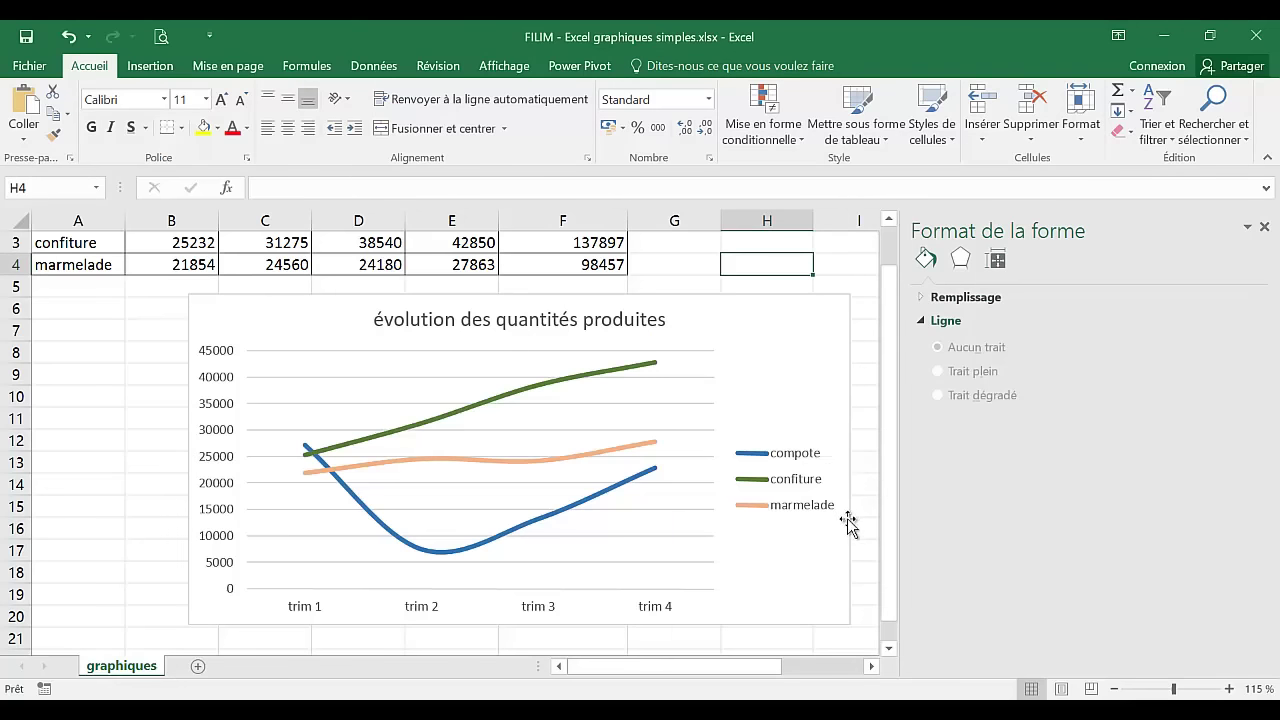
left_click(1035, 710)
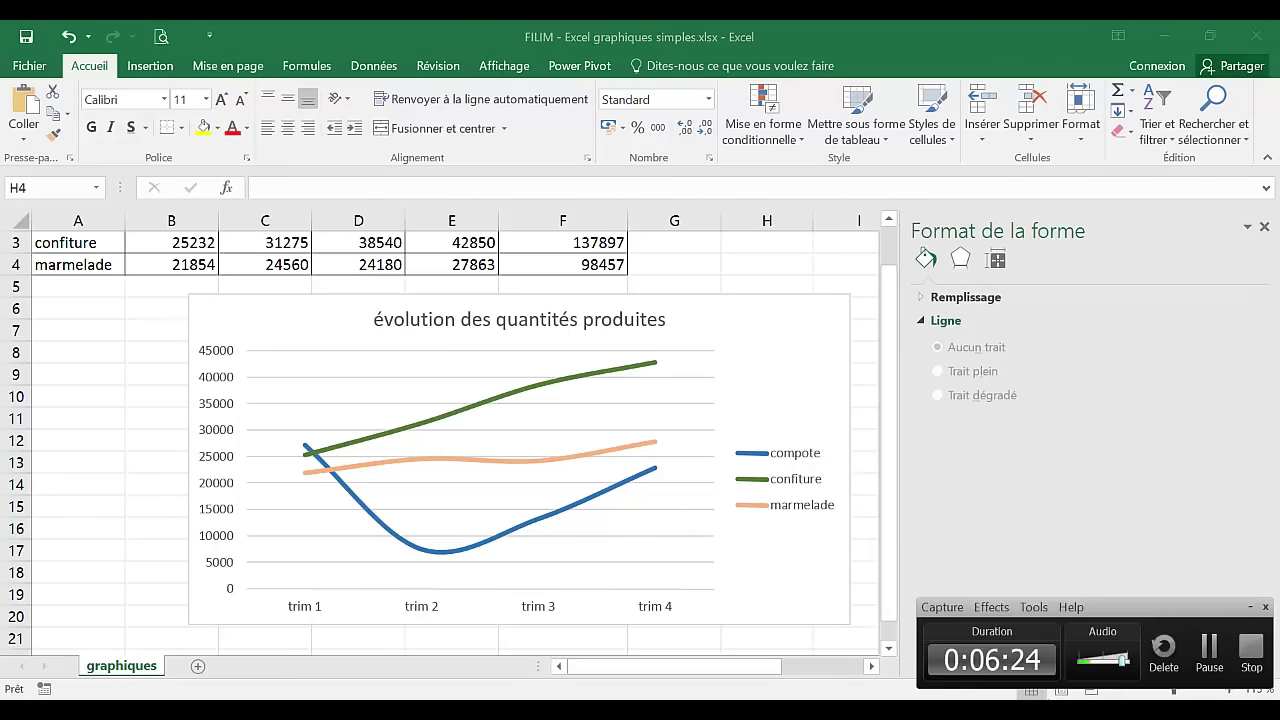